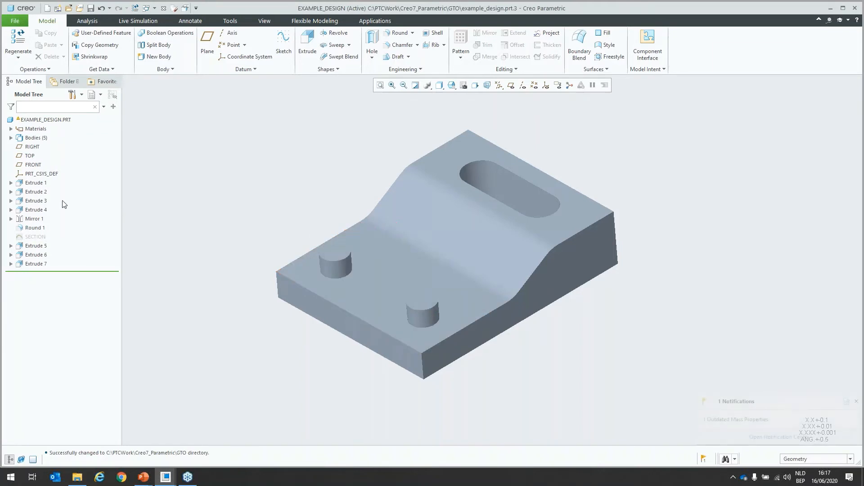
# Step: Start an extrusion sketch on the plate's bottom face and offset the slot's edge loop outward by 4
pyautogui.click(11, 138)
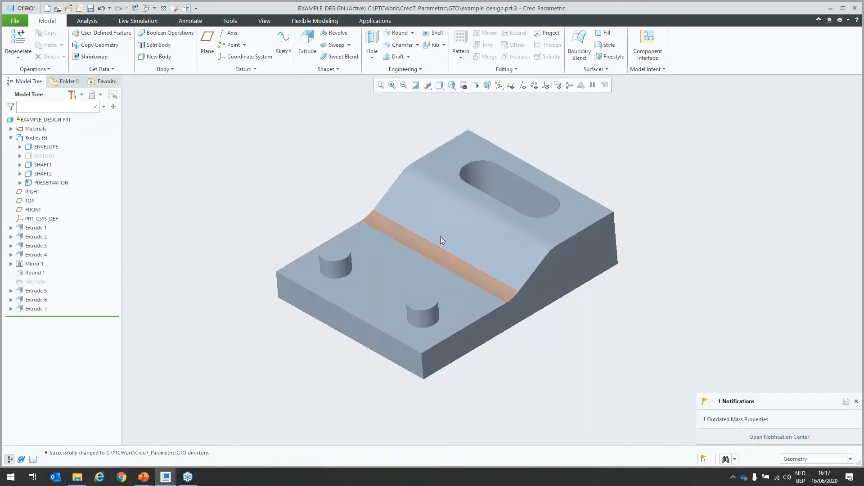
pyautogui.moveTo(440, 236)
pyautogui.mouseDown(button='middle')
pyautogui.moveTo(521, 219)
pyautogui.moveTo(559, 301)
pyautogui.mouseUp(button='middle')
pyautogui.click(559, 301)
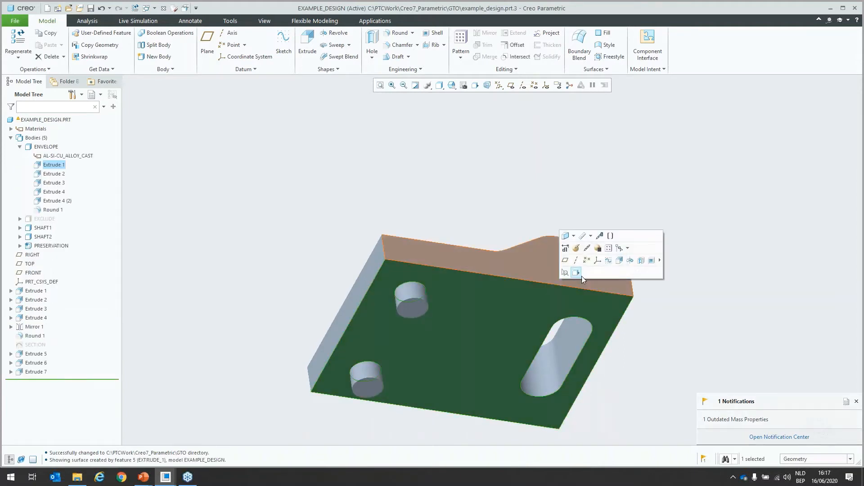
pyautogui.click(619, 262)
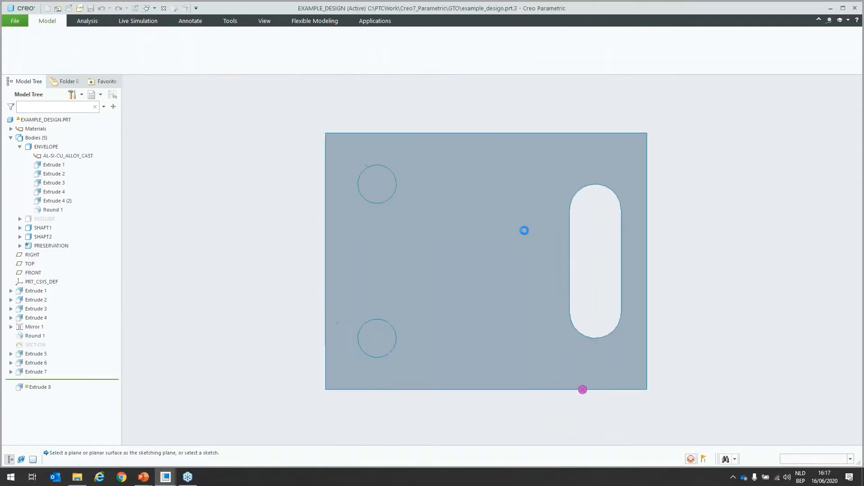
pyautogui.click(342, 33)
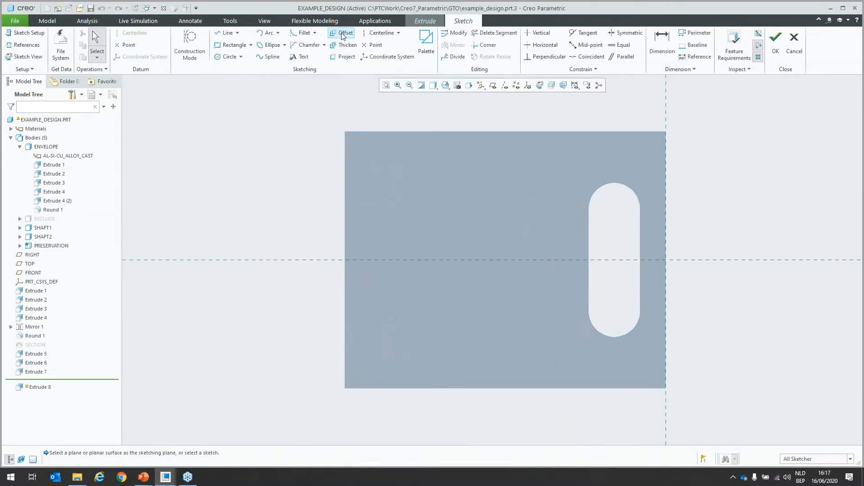
pyautogui.click(817, 44)
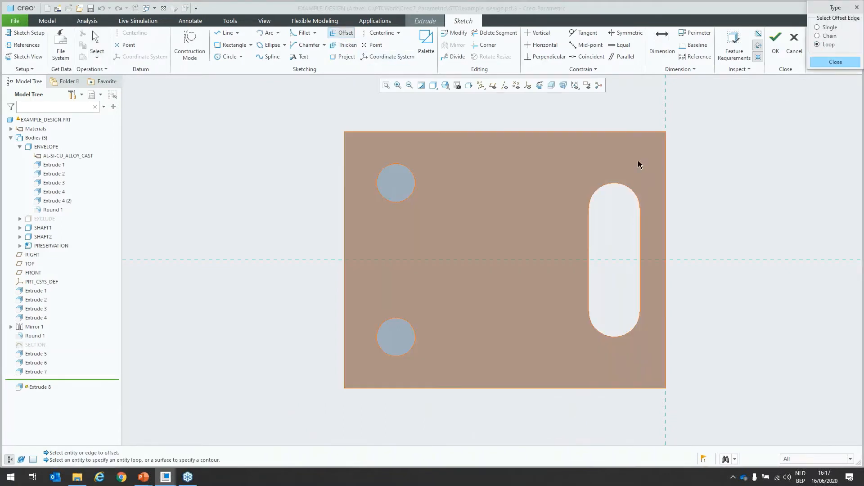
pyautogui.click(637, 162)
pyautogui.click(829, 106)
pyautogui.click(832, 98)
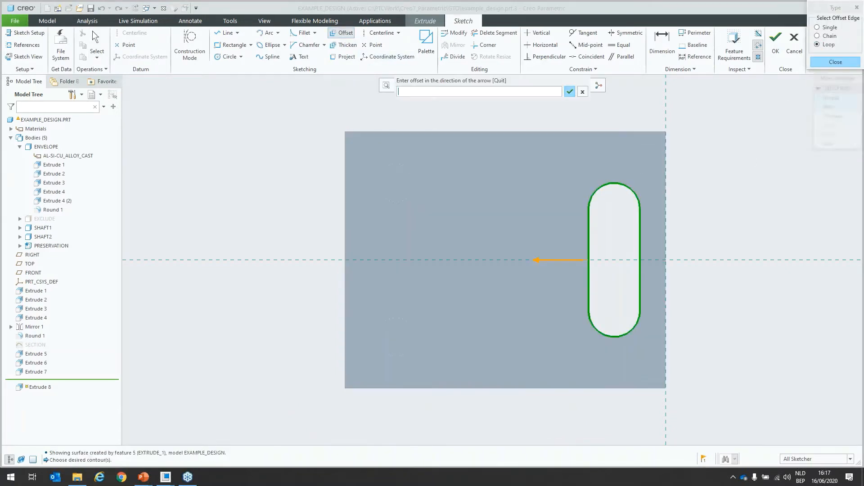
pyautogui.write('4')
pyautogui.press('Return')
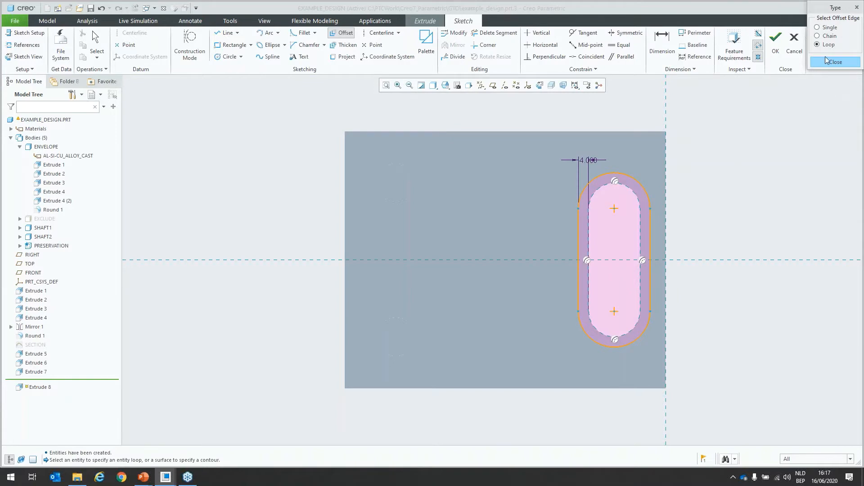
pyautogui.click(825, 60)
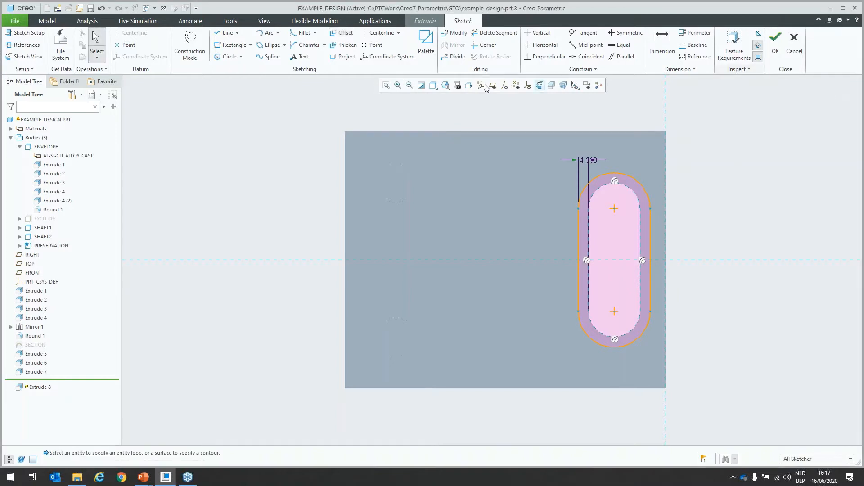
# Step: Project the slot's own edge loop into the sketch as the inner contour and finish the sketch
pyautogui.click(344, 58)
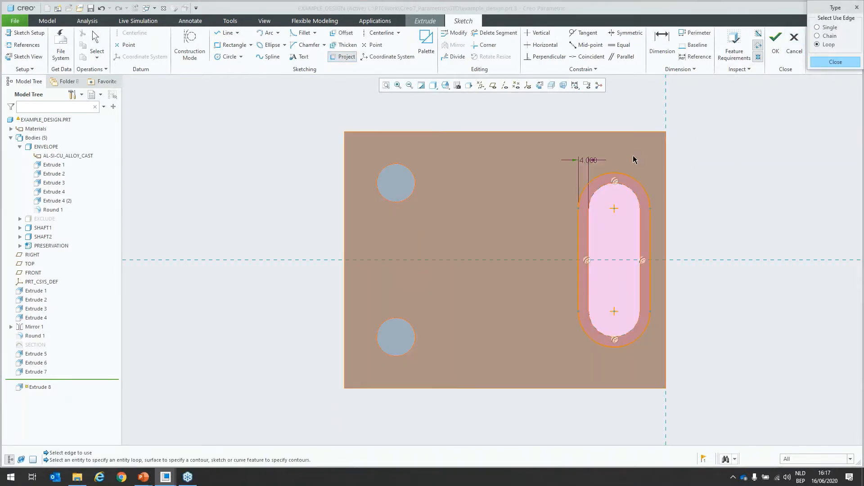
pyautogui.click(633, 155)
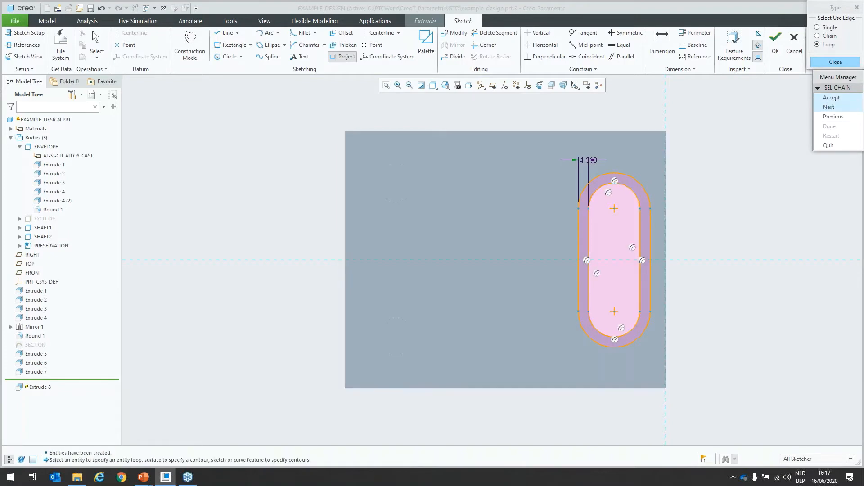
pyautogui.click(831, 98)
pyautogui.click(835, 62)
pyautogui.click(775, 43)
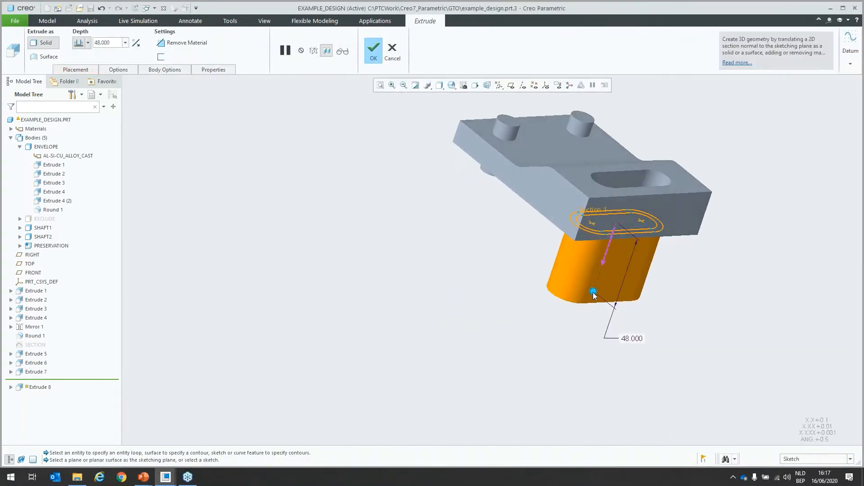
# Step: Extrude the slot ring through the plate's thickness up to the upper face around the slot
pyautogui.keyDown('shift'); pyautogui.moveTo(593, 293); pyautogui.dragTo(584, 185); pyautogui.keyUp('shift')
pyautogui.moveTo(543, 207); pyautogui.dragTo(458, 220, button='middle')
pyautogui.middleClick(439, 263)
# Step: Start another extrusion sketch on the plate's bottom face and display the model as Shading With Edges
pyautogui.click(481, 333)
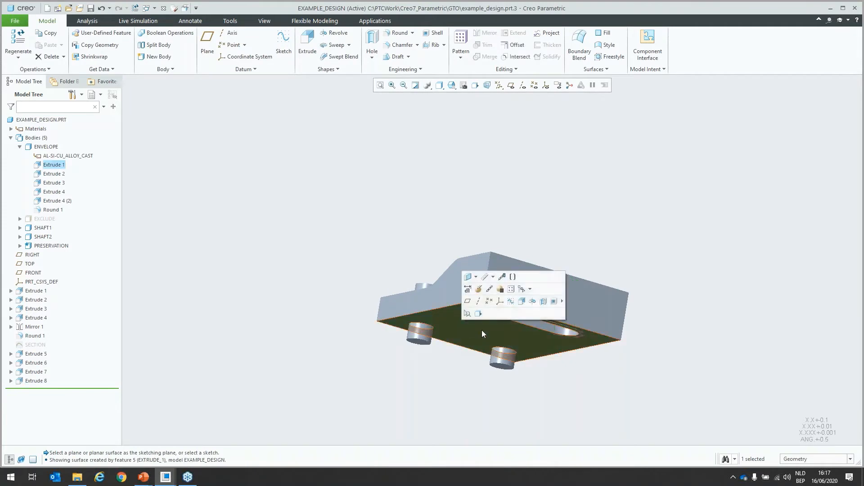
pyautogui.click(521, 301)
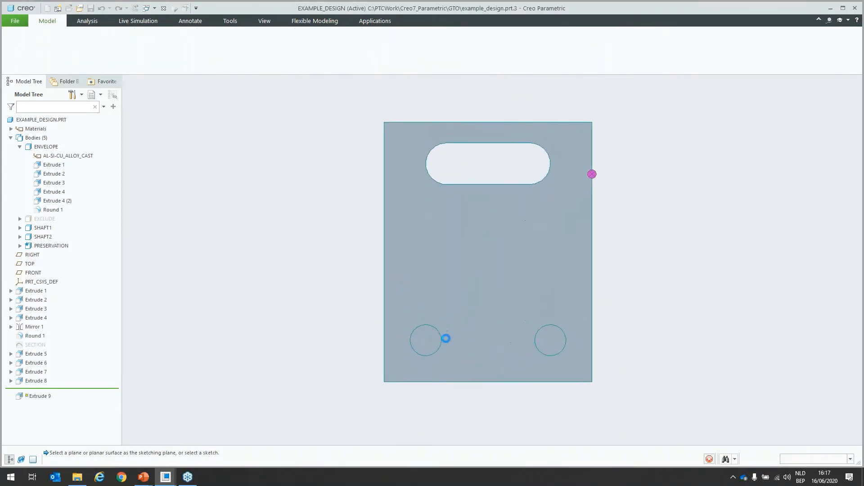
pyautogui.click(433, 85)
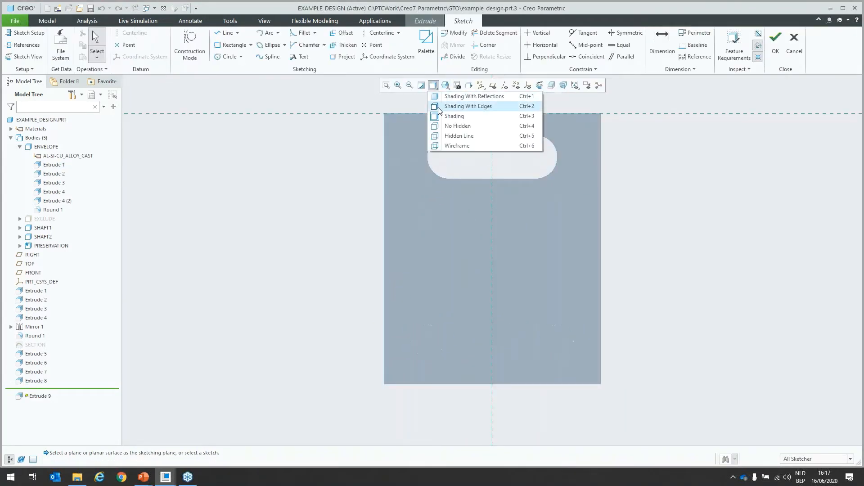
pyautogui.click(468, 106)
# Step: Sketch two concentric circles on each shaft, the inner ones matching the shaft outlines and the equal outer ones about 24 in diameter
pyautogui.click(229, 57)
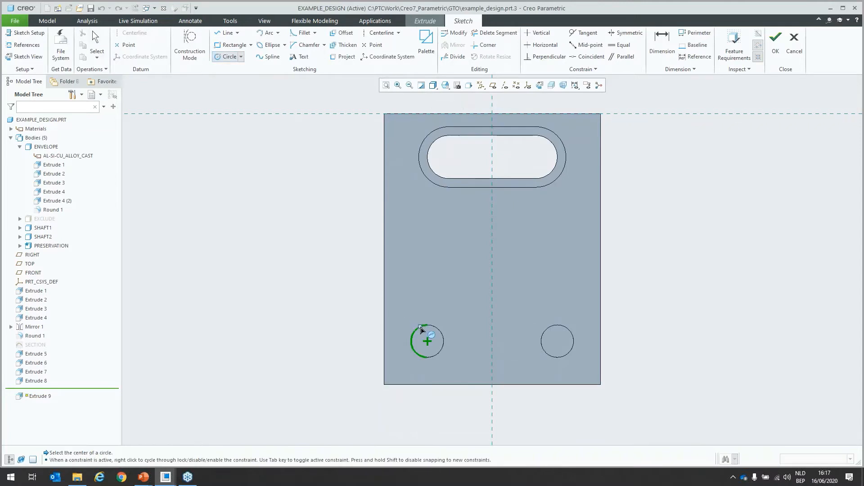
pyautogui.click(428, 341)
pyautogui.click(443, 337)
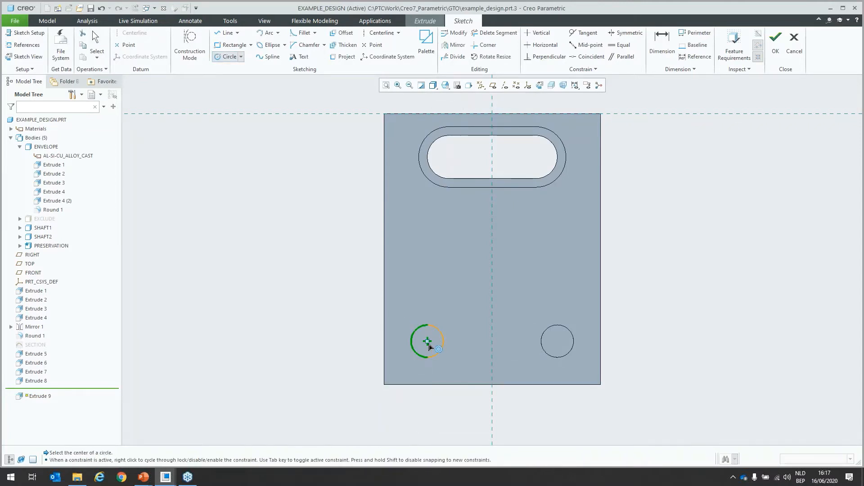
pyautogui.click(428, 343)
pyautogui.click(449, 330)
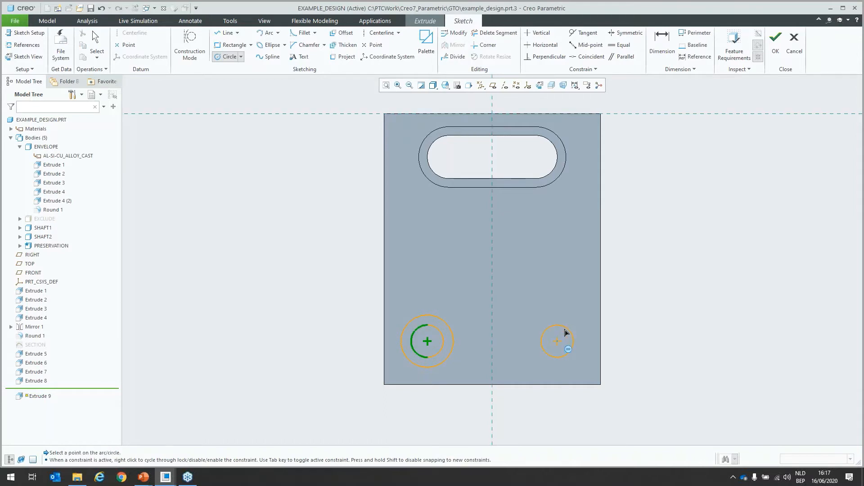
pyautogui.click(557, 341)
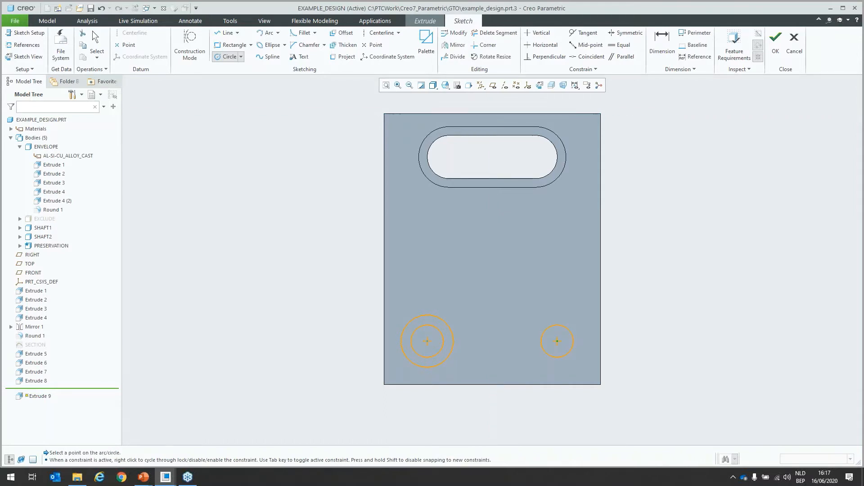
pyautogui.click(566, 323)
pyautogui.middleClick(520, 293)
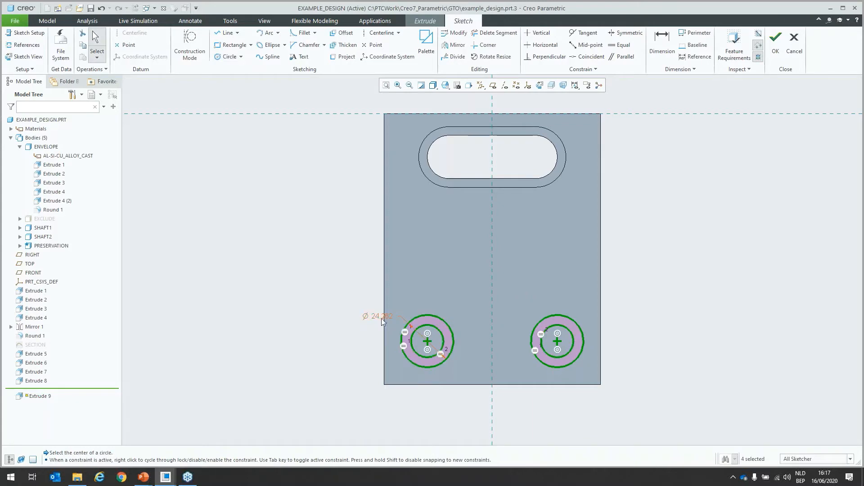
# Step: Set the outer circles' diameter to 23 and finish the sketch
pyautogui.doubleClick(377, 318)
pyautogui.write('23')
pyautogui.press('Return')
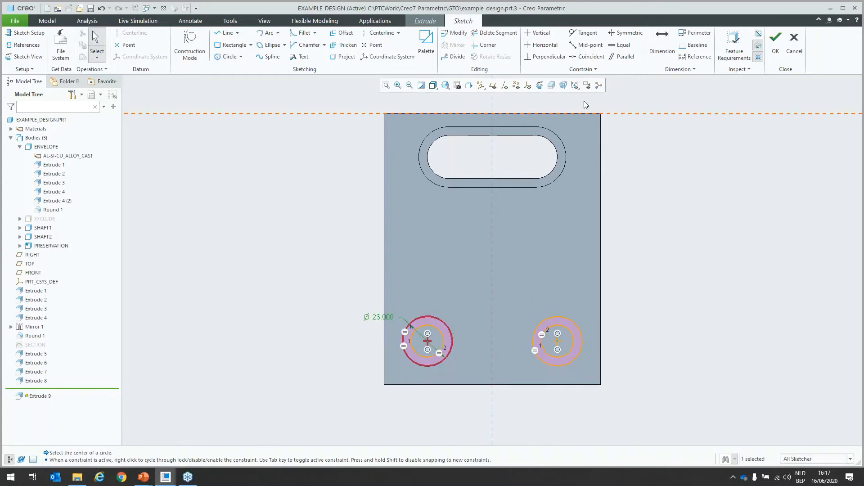
pyautogui.click(775, 47)
# Step: Extrude the two shaft rings up to the top face of the plate's thin section
pyautogui.moveTo(408, 349); pyautogui.dragTo(335, 338, button='middle')
pyautogui.moveTo(446, 378); pyautogui.dragTo(462, 297)
pyautogui.middleClick(461, 342)
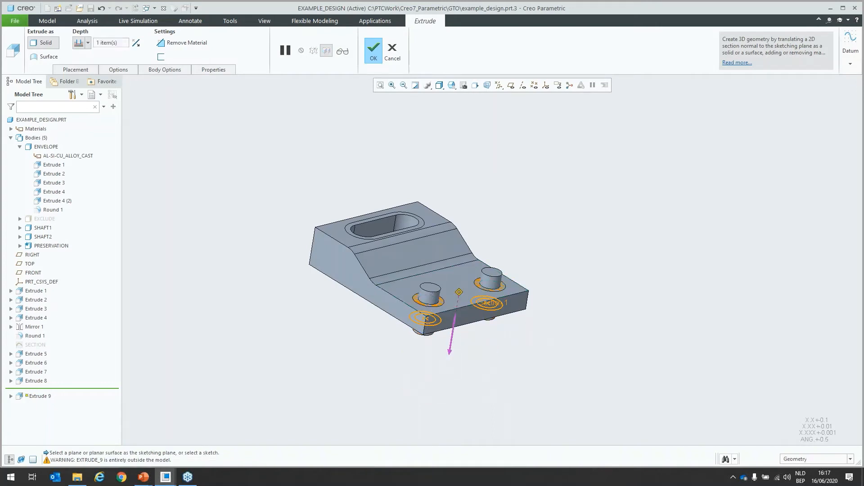
# Step: Collapse the ENVELOPE body's feature list and open the Generative Design application for the part
pyautogui.click(21, 147)
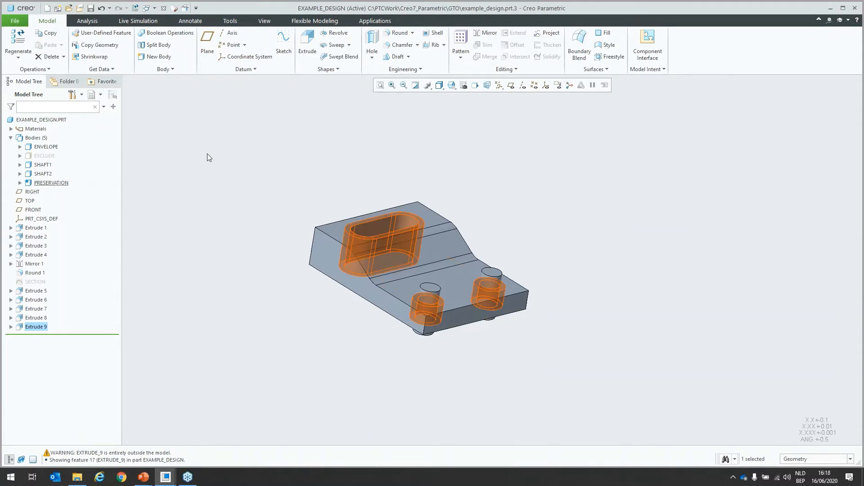
pyautogui.click(375, 21)
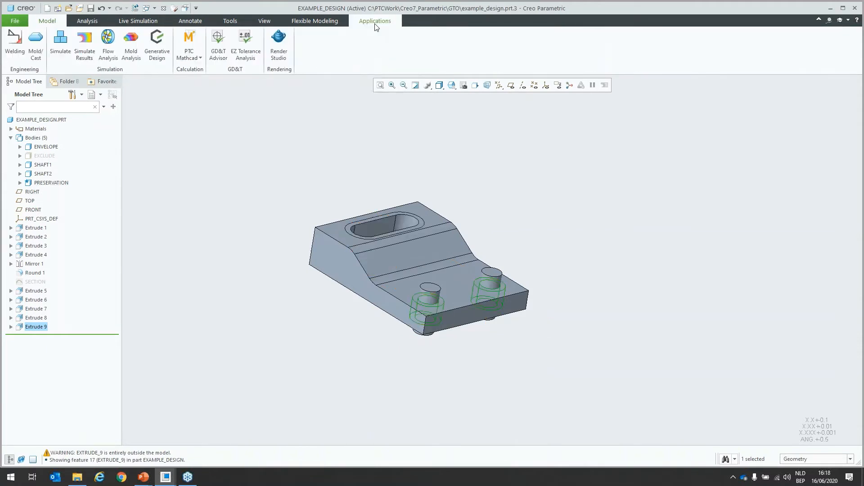
pyautogui.click(157, 50)
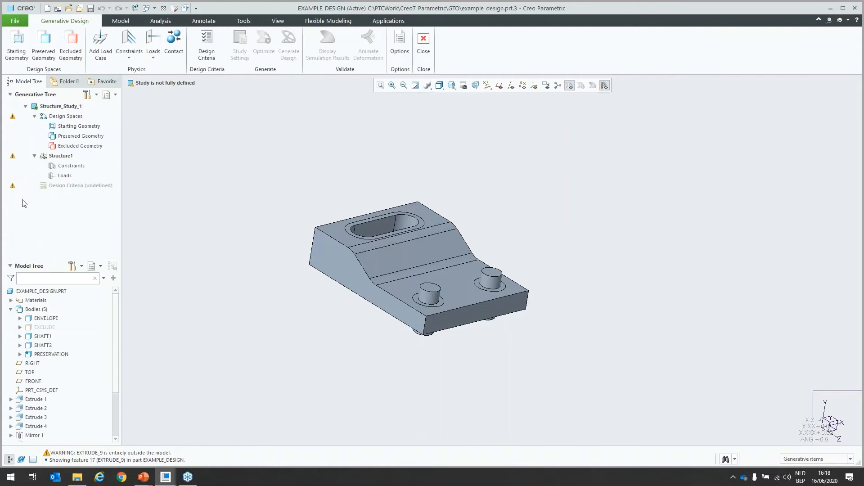
# Step: Assign the ENVELOPE body as the study's starting geometry
pyautogui.moveTo(13, 115)
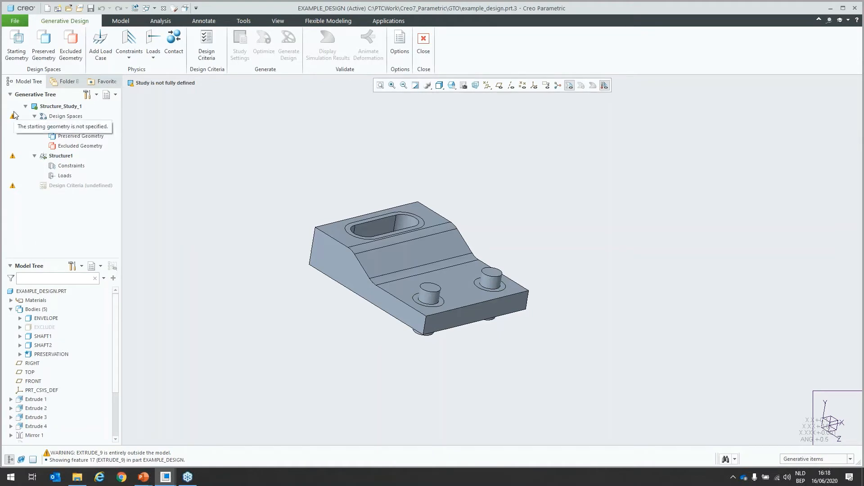
pyautogui.moveTo(283, 205)
pyautogui.keyDown('shift'); pyautogui.mouseDown(button='middle')
pyautogui.moveTo(297, 181)
pyautogui.moveTo(208, 176)
pyautogui.mouseUp(button='middle'); pyautogui.keyUp('shift')
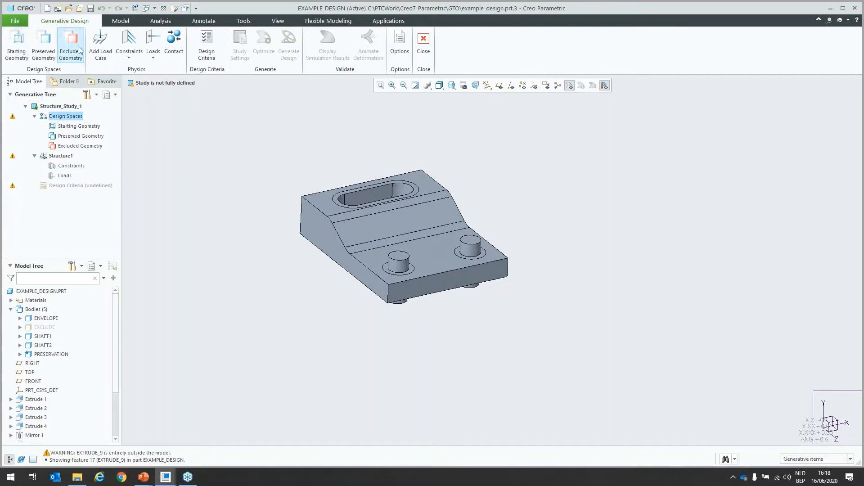
pyautogui.click(15, 53)
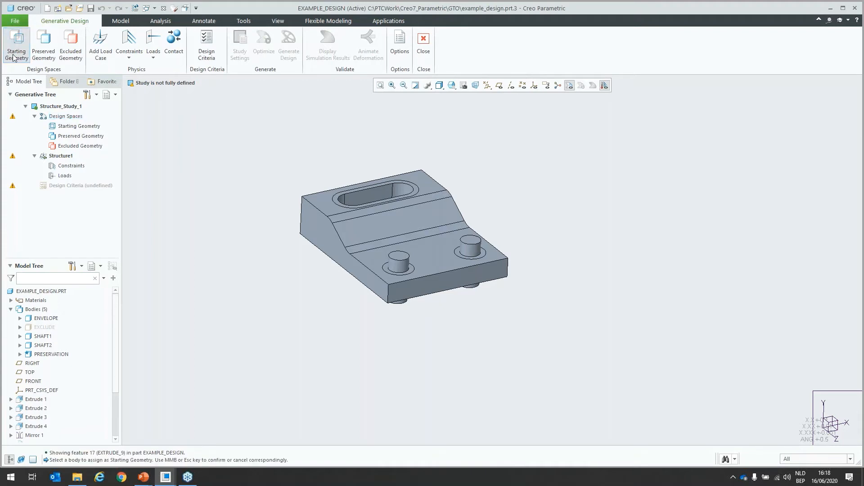
pyautogui.click(345, 242)
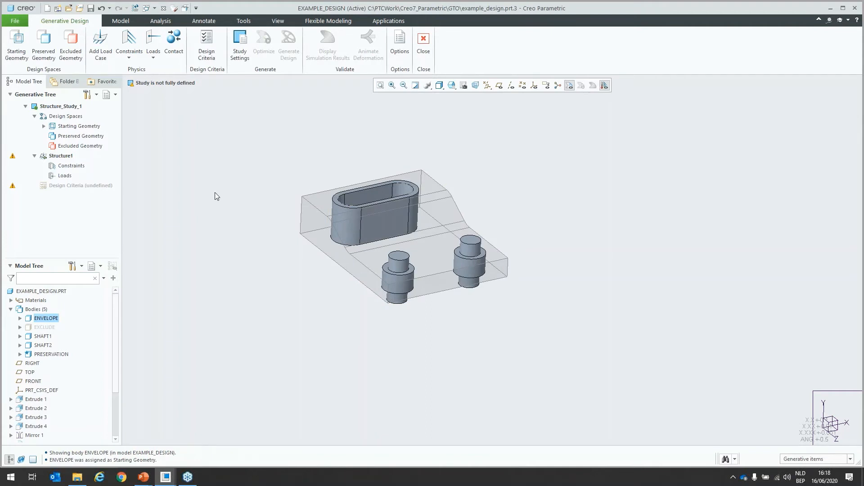
# Step: Assign the PRESERVATION body, made of the slot ring and both shaft rings, as preserved geometry
pyautogui.click(53, 53)
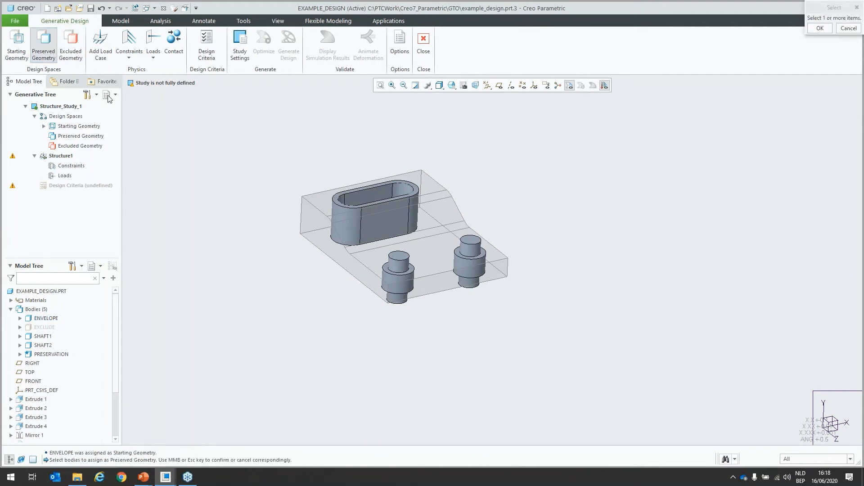
pyautogui.click(342, 203)
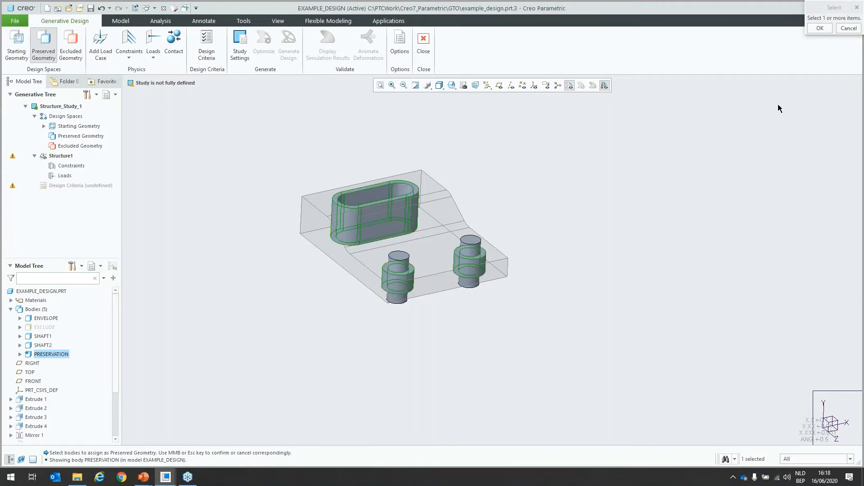
pyautogui.click(821, 28)
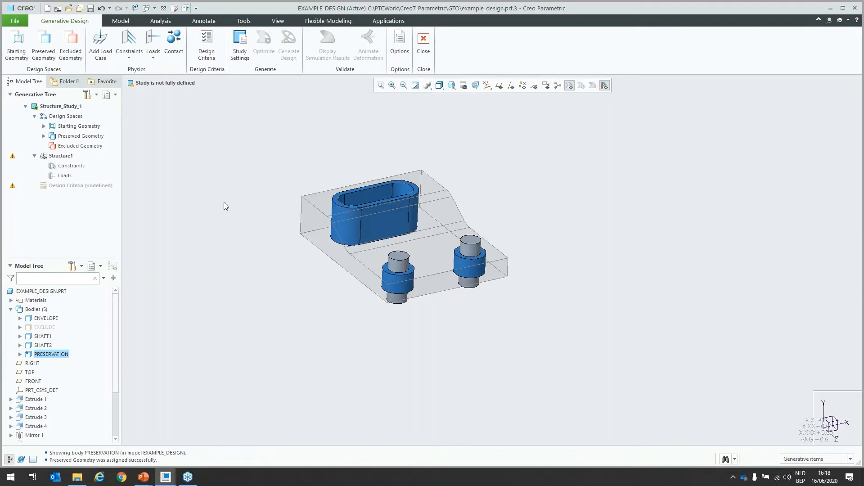
# Step: Show the hidden EXCLUDE body and assign it as excluded geometry
pyautogui.click(54, 328)
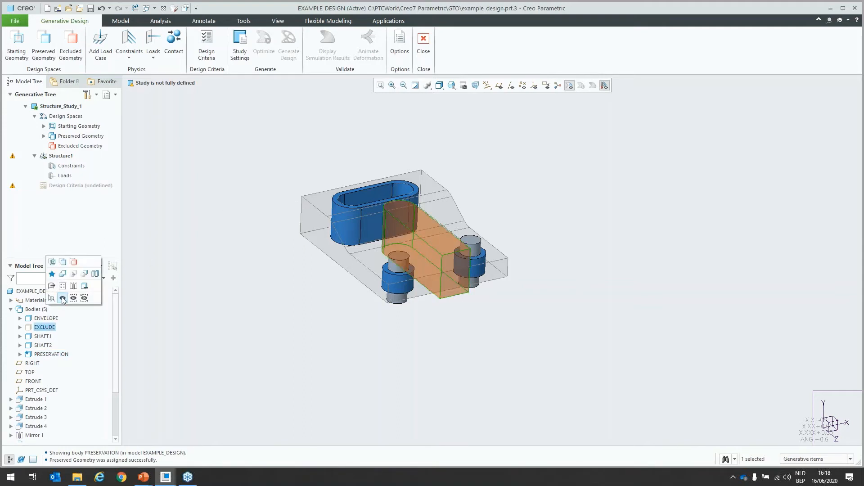
pyautogui.click(63, 298)
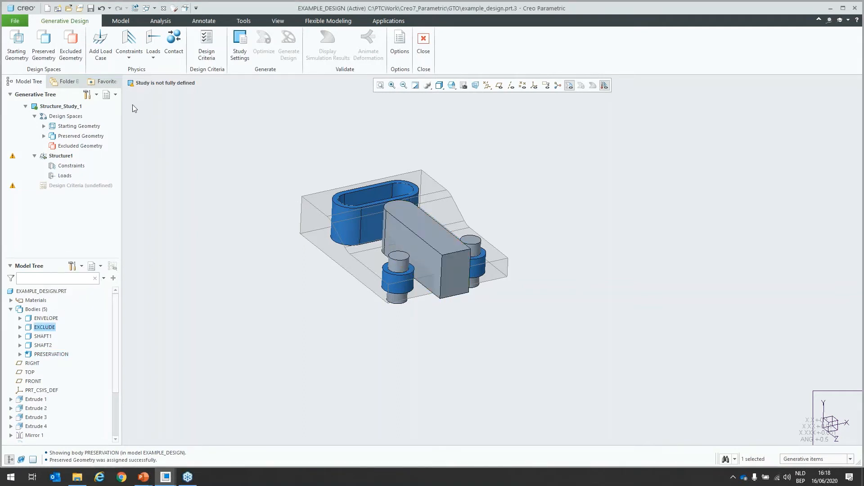
pyautogui.click(71, 44)
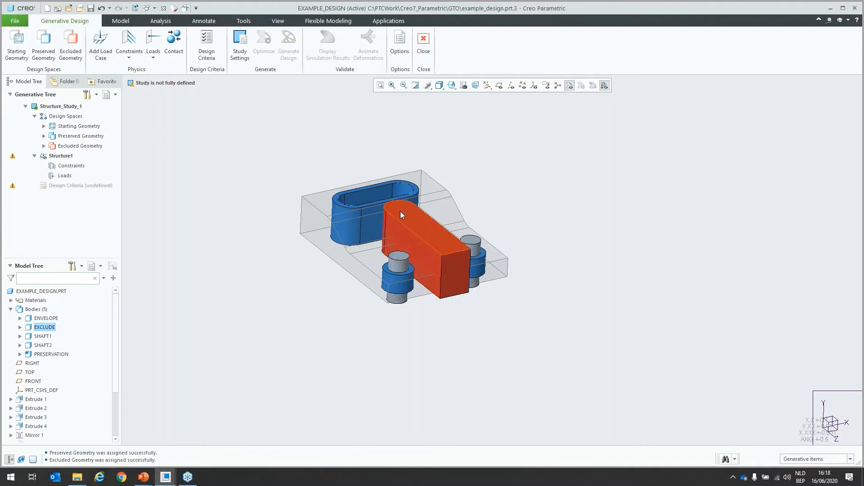
pyautogui.moveTo(285, 278); pyautogui.dragTo(290, 317, button='middle')
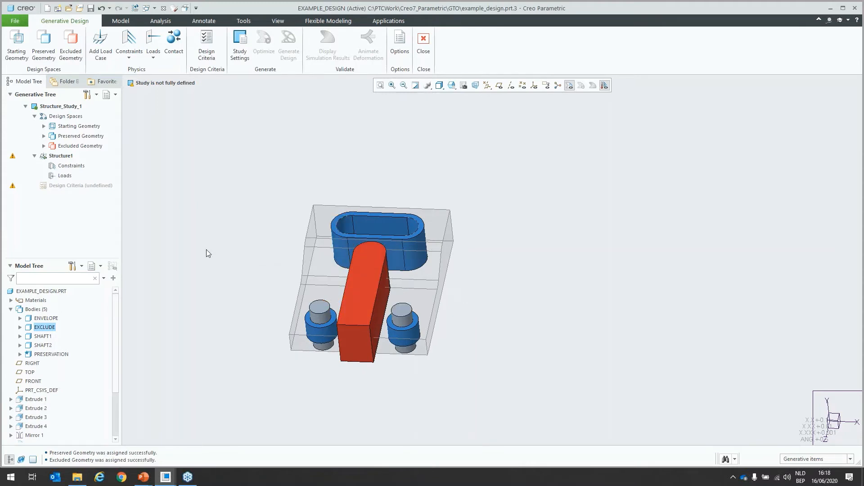
# Step: Hide the EXCLUDE body so only the envelope, preserved rings and shafts are displayed
pyautogui.click(53, 330)
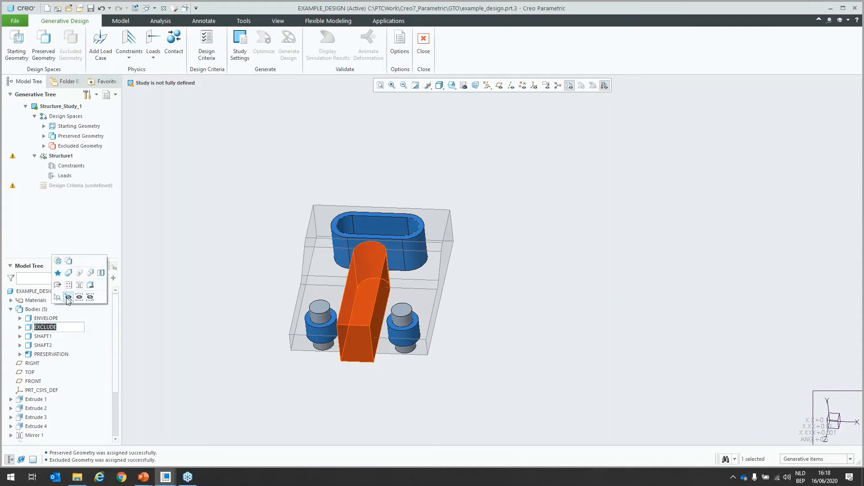
pyautogui.click(68, 301)
pyautogui.keyDown('shift'); pyautogui.moveTo(228, 287); pyautogui.dragTo(243, 255, button='middle'); pyautogui.keyUp('shift')
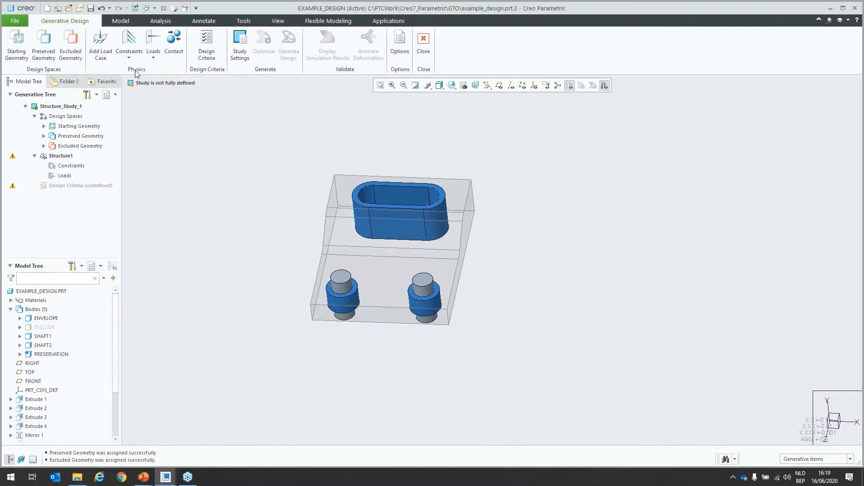
# Step: Apply a fixed constraint to the four inner surfaces of the preserved slot ring
pyautogui.click(136, 47)
pyautogui.click(409, 196)
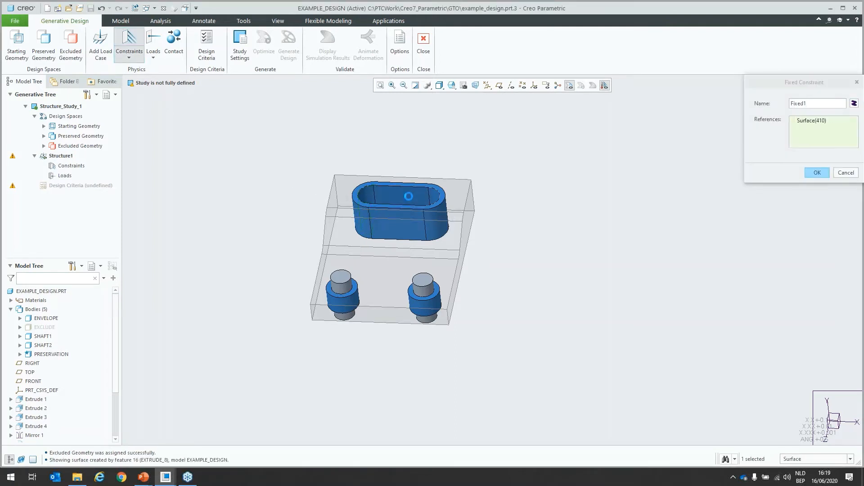
pyautogui.keyDown('ctrl'); pyautogui.click(408, 197); pyautogui.keyUp('ctrl')
pyautogui.keyDown('ctrl'); pyautogui.click(435, 199); pyautogui.keyUp('ctrl')
pyautogui.keyDown('ctrl'); pyautogui.rightClick(407, 208); pyautogui.keyUp('ctrl')
pyautogui.keyDown('ctrl'); pyautogui.click(407, 208); pyautogui.keyUp('ctrl')
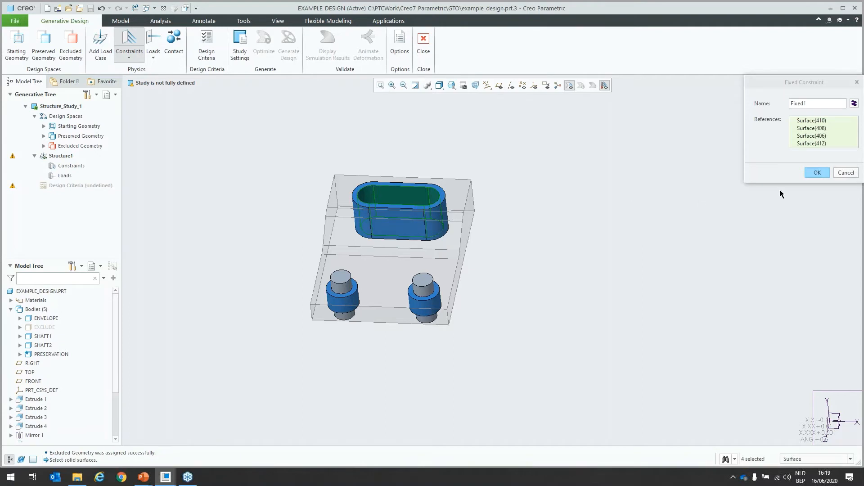
pyautogui.click(817, 176)
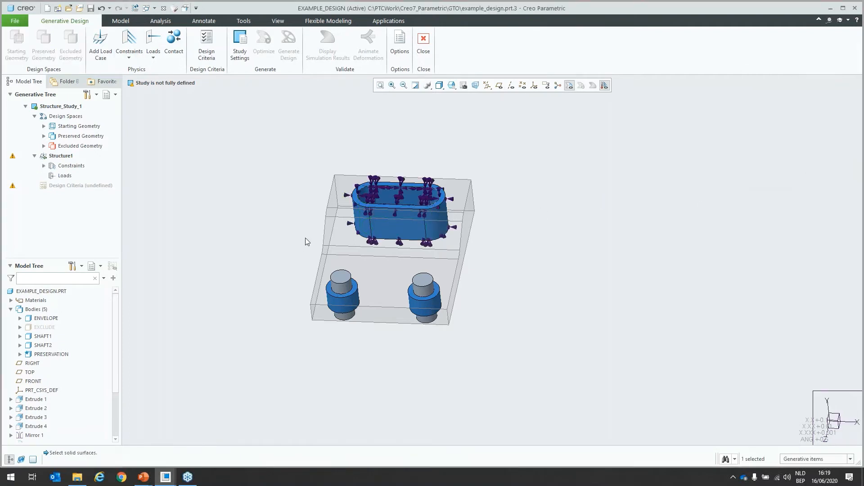
# Step: Add a force load in newtons to the cylindrical faces of SHAFT1, defined by directional components along positive X
pyautogui.keyDown('shift'); pyautogui.moveTo(301, 238); pyautogui.dragTo(242, 223, button='middle'); pyautogui.keyUp('shift')
pyautogui.moveTo(355, 293); pyautogui.dragTo(359, 278, button='middle')
pyautogui.scroll(-2, 363, 276)
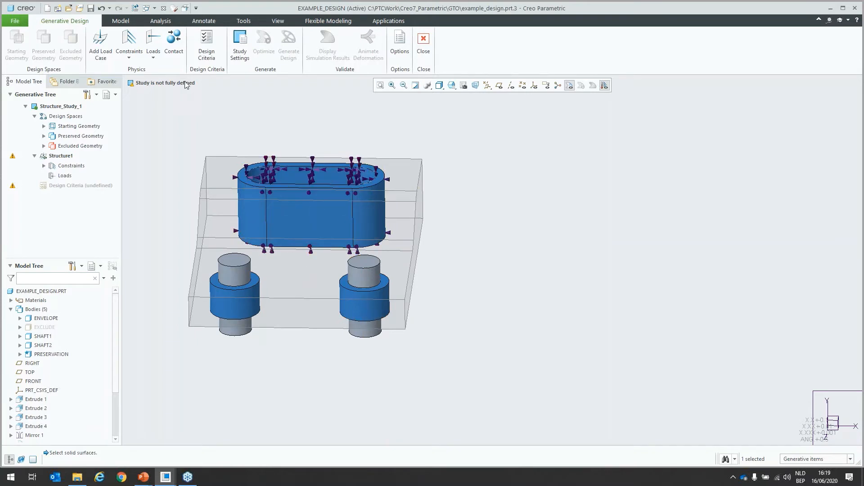
pyautogui.click(153, 41)
pyautogui.click(367, 276)
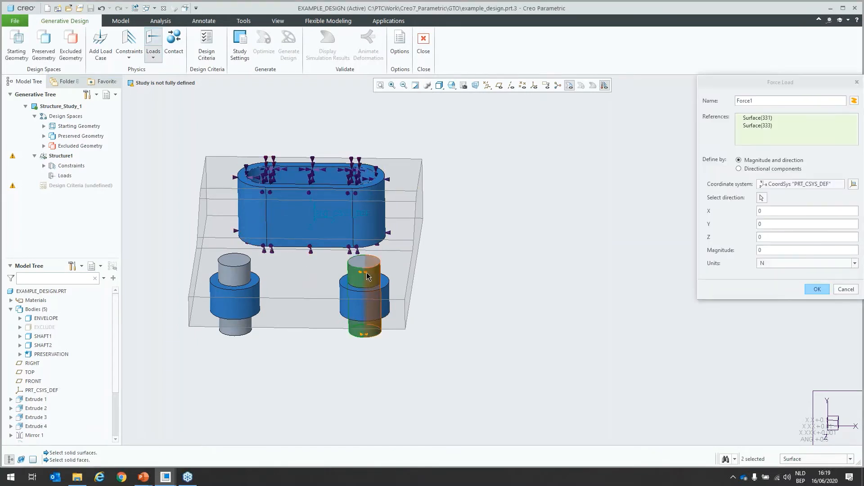
pyautogui.click(759, 169)
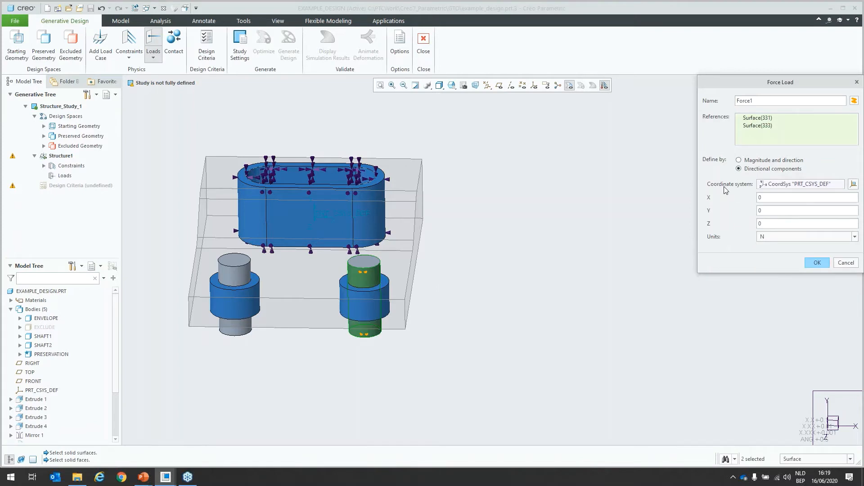
pyautogui.write('5000')
pyautogui.click(816, 263)
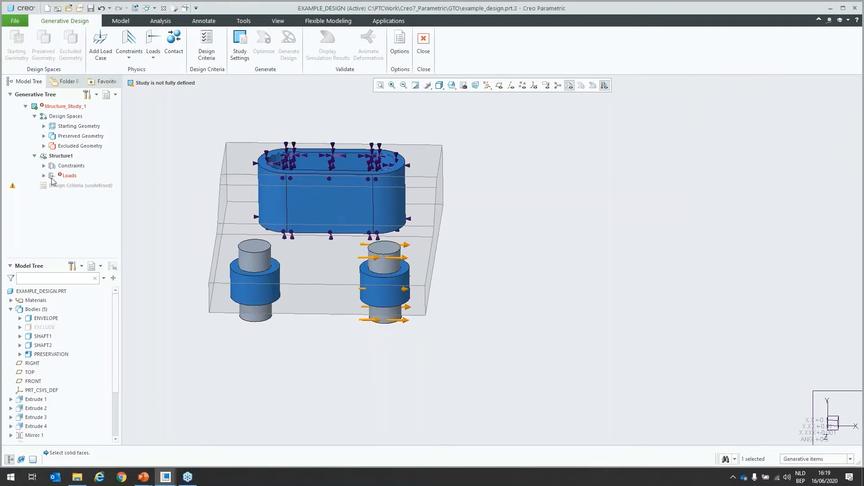
# Step: Expand the load case's loads and define a contact between the ENVELOPE body and SHAFT1
pyautogui.click(44, 175)
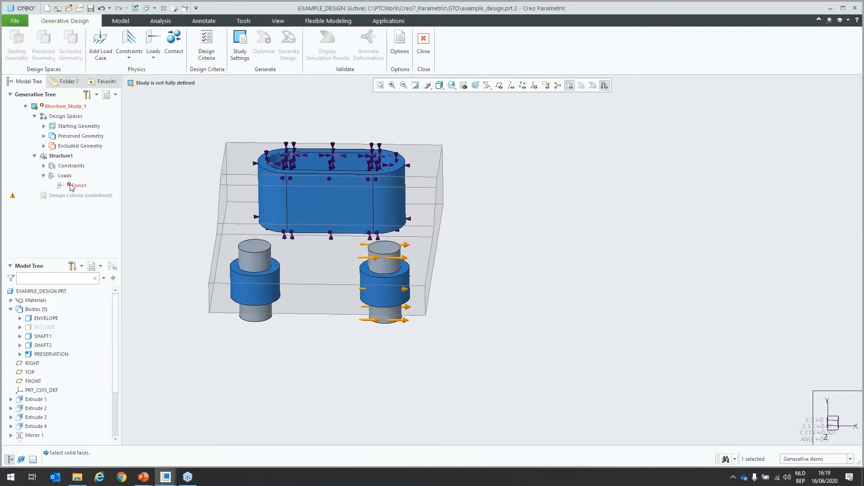
pyautogui.moveTo(71, 187)
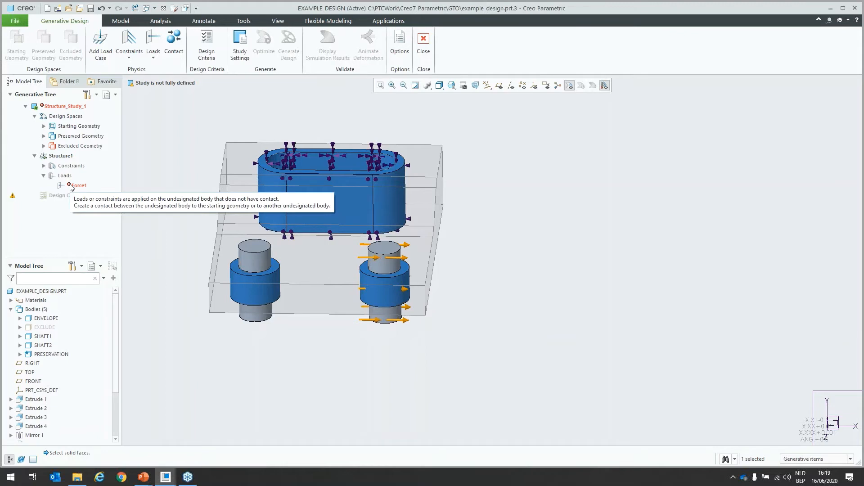
pyautogui.click(167, 46)
pyautogui.click(384, 268)
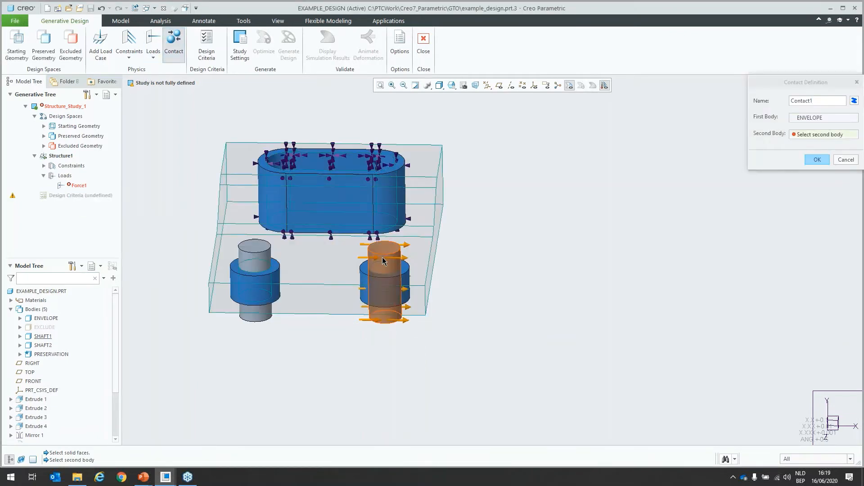
pyautogui.click(817, 160)
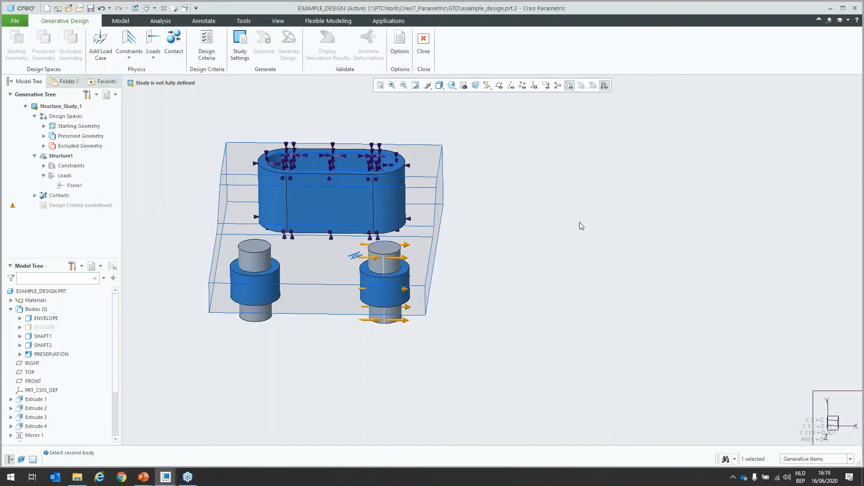
# Step: Add a force load to the cylindrical faces of SHAFT2 using directional components, with X set to -5000 N
pyautogui.click(152, 40)
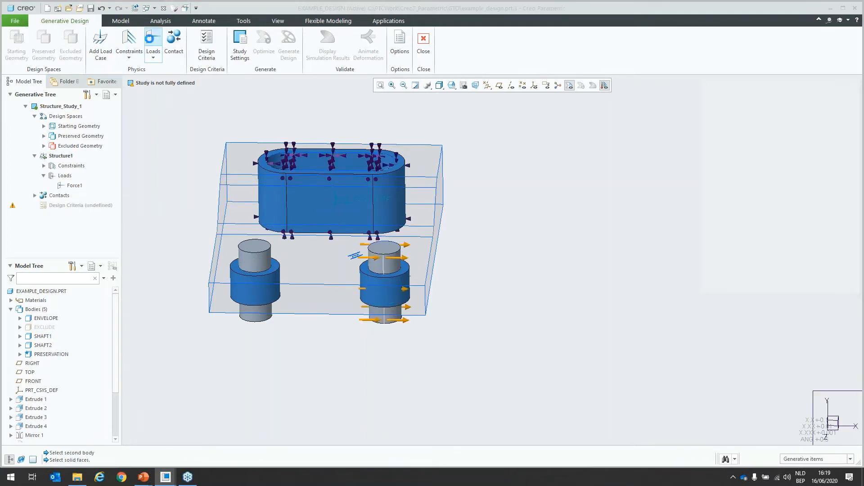
pyautogui.click(254, 265)
pyautogui.click(759, 170)
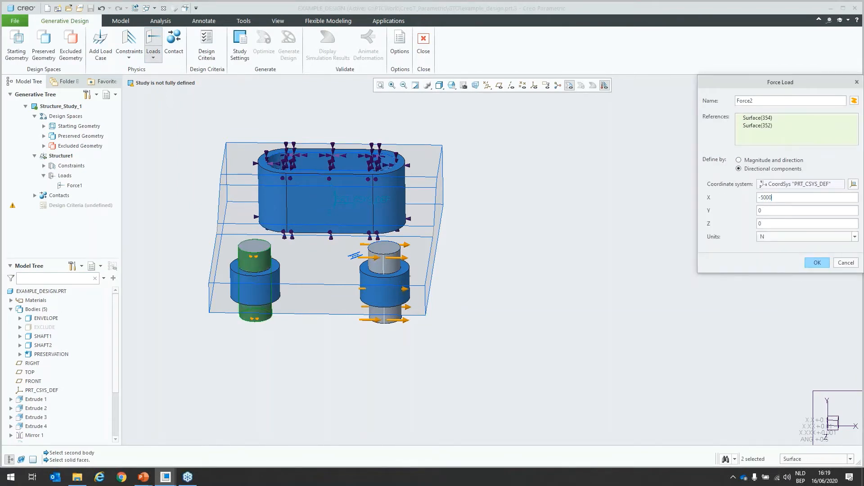
pyautogui.click(817, 263)
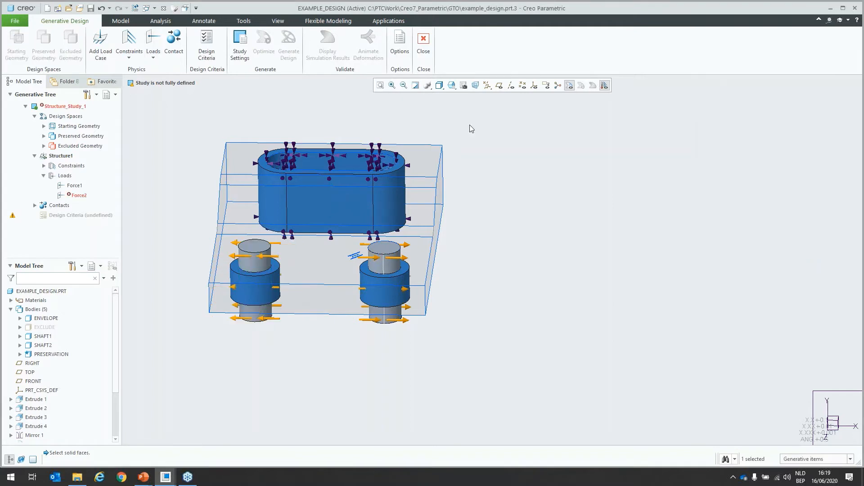
# Step: Define a second contact between the ENVELOPE body and SHAFT2
pyautogui.click(174, 42)
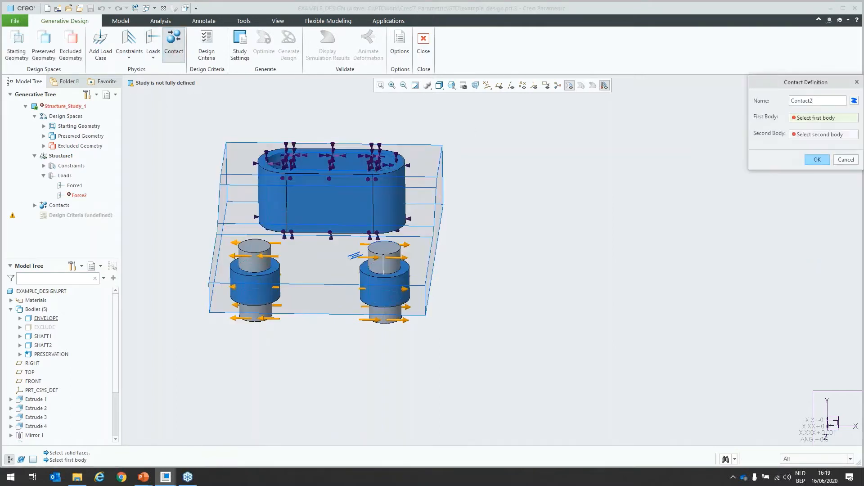
pyautogui.click(302, 264)
pyautogui.click(254, 257)
pyautogui.middleClick(309, 258)
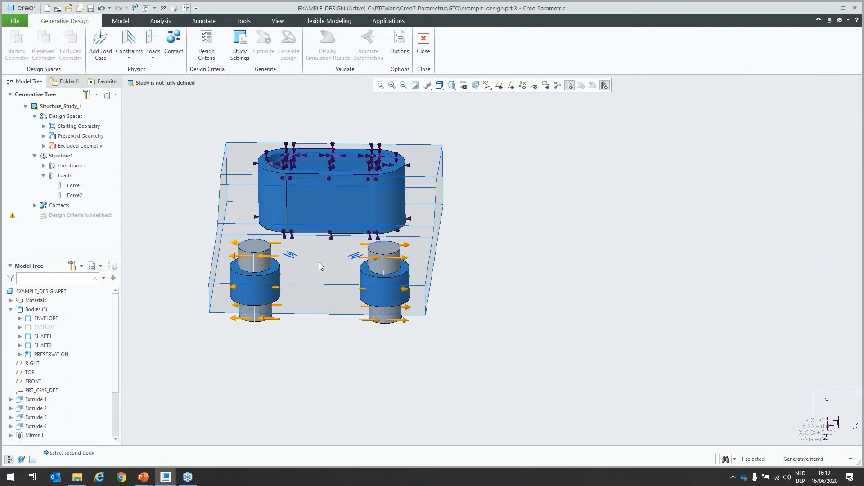
# Step: Add a second load case and fix the four inner surfaces of the preserved slot ring in it
pyautogui.keyDown('shift'); pyautogui.moveTo(320, 265); pyautogui.dragTo(369, 268, button='middle'); pyautogui.keyUp('shift')
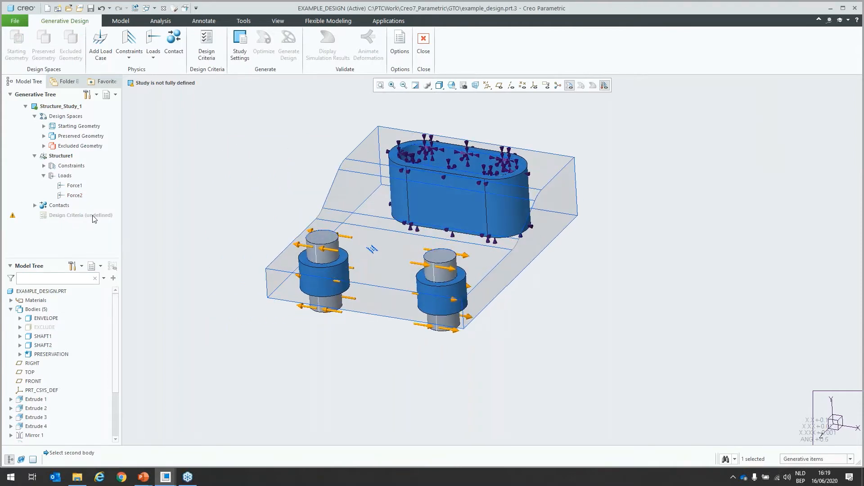
pyautogui.click(101, 51)
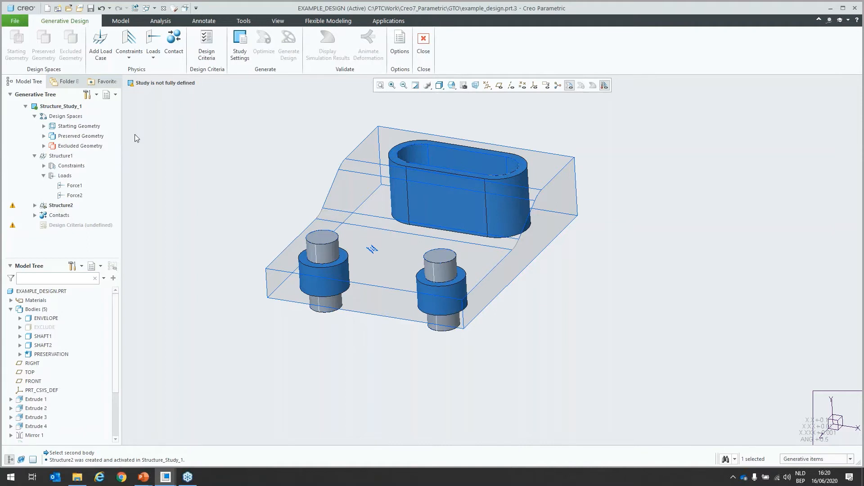
pyautogui.click(128, 45)
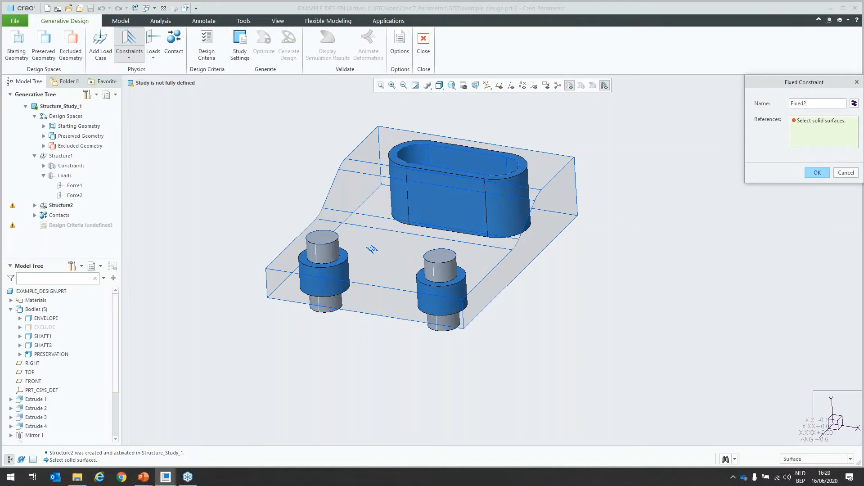
pyautogui.click(413, 155)
pyautogui.keyDown('ctrl'); pyautogui.click(495, 170); pyautogui.keyUp('ctrl')
pyautogui.keyDown('ctrl'); pyautogui.click(510, 170); pyautogui.keyUp('ctrl')
pyautogui.rightClick(453, 189)
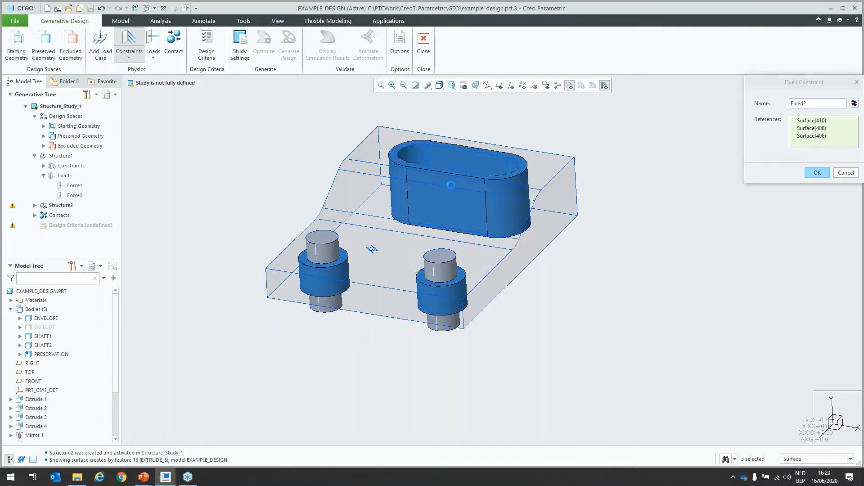
pyautogui.keyDown('ctrl'); pyautogui.click(452, 189); pyautogui.keyUp('ctrl')
pyautogui.middleClick(453, 189)
# Step: Add a force load to the underside faces of both preserved shaft rings using directional components, with Y set to 3500 N
pyautogui.click(155, 41)
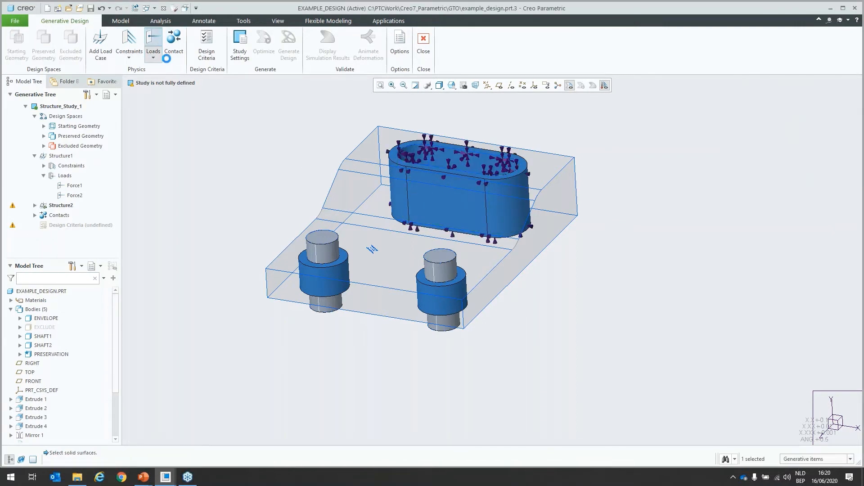
pyautogui.moveTo(396, 247); pyautogui.dragTo(422, 337, button='middle')
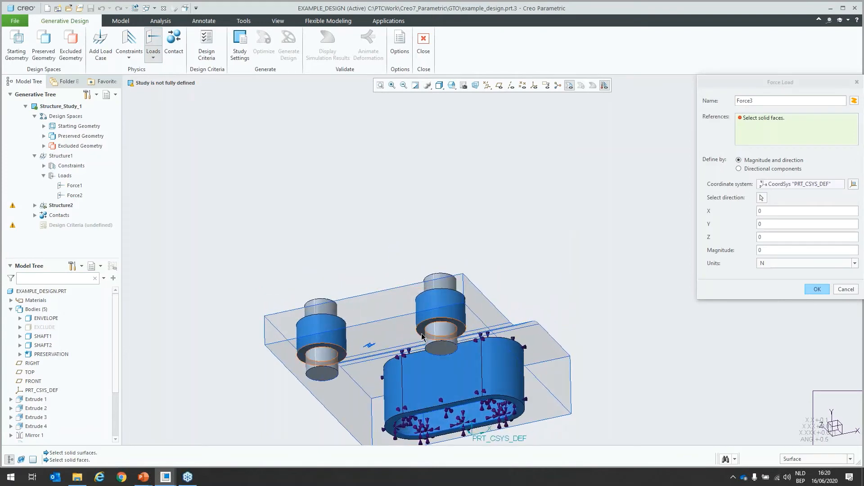
pyautogui.click(422, 337)
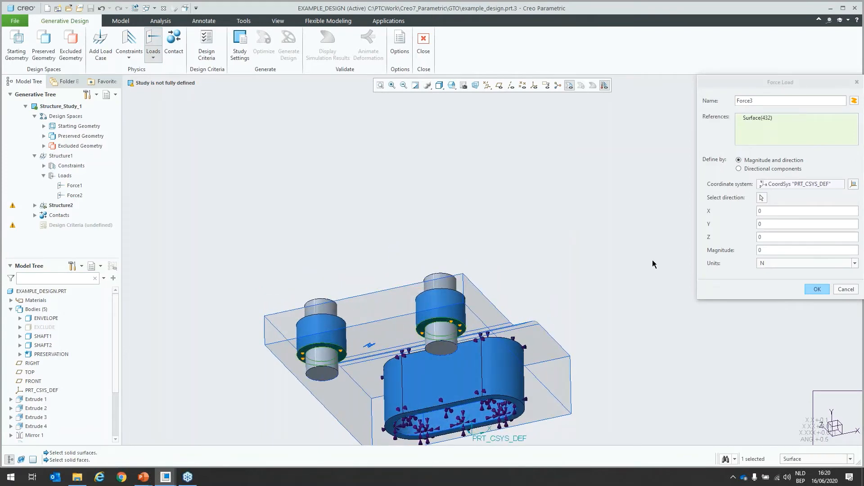
pyautogui.click(739, 169)
pyautogui.write('3500')
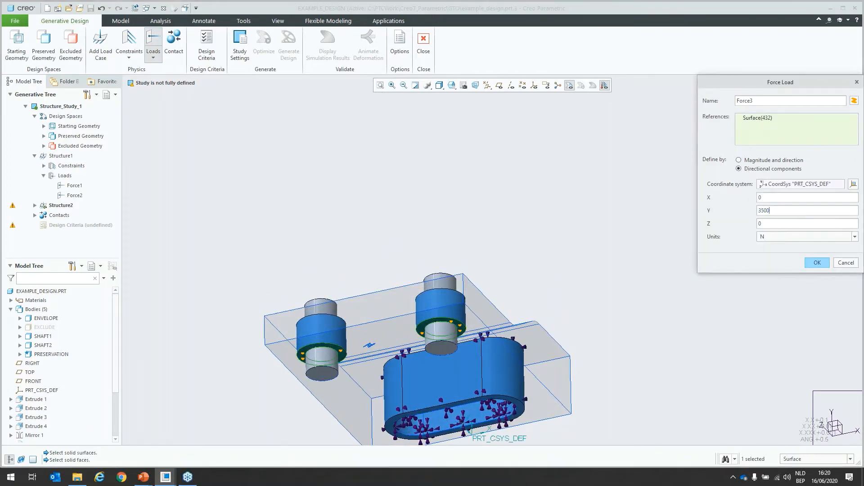
pyautogui.click(817, 262)
pyautogui.moveTo(491, 324)
pyautogui.mouseDown(button='middle')
pyautogui.moveTo(494, 285)
pyautogui.moveTo(487, 318)
pyautogui.mouseUp(button='middle')
pyautogui.keyDown('shift'); pyautogui.moveTo(471, 250); pyautogui.dragTo(417, 290, button='middle'); pyautogui.keyUp('shift')
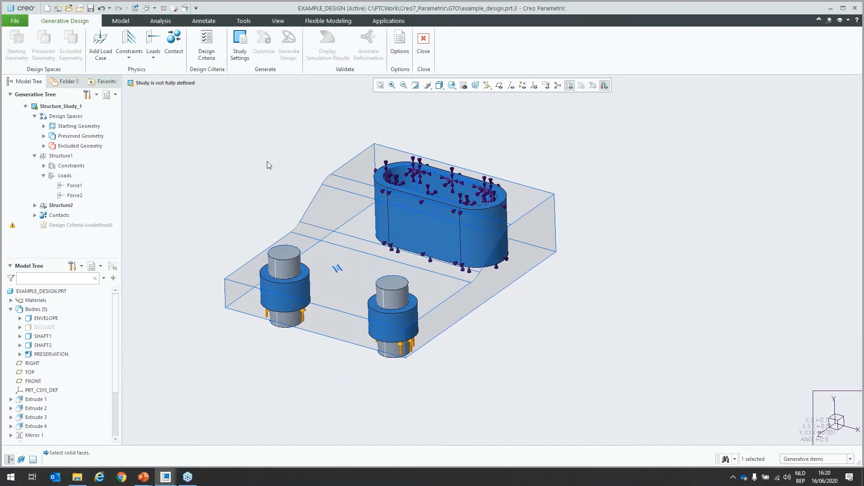
# Step: Create the study's design criteria with the volume limited to 30%
pyautogui.click(212, 51)
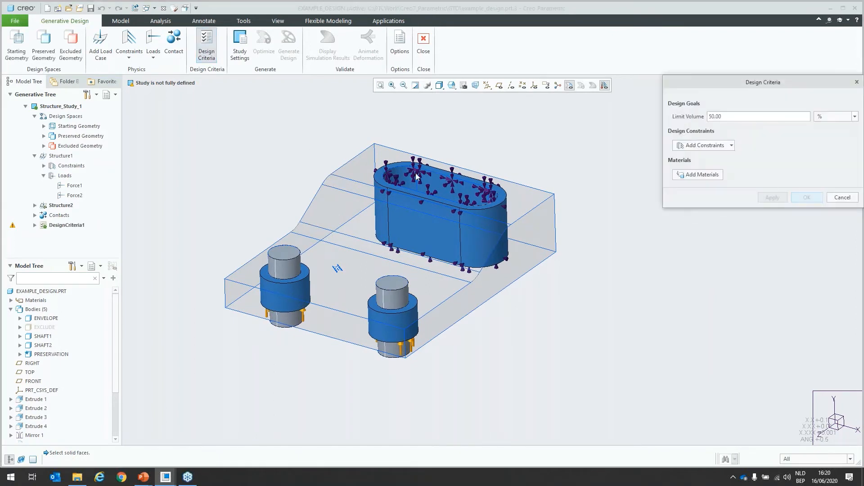
pyautogui.moveTo(711, 88); pyautogui.dragTo(668, 123)
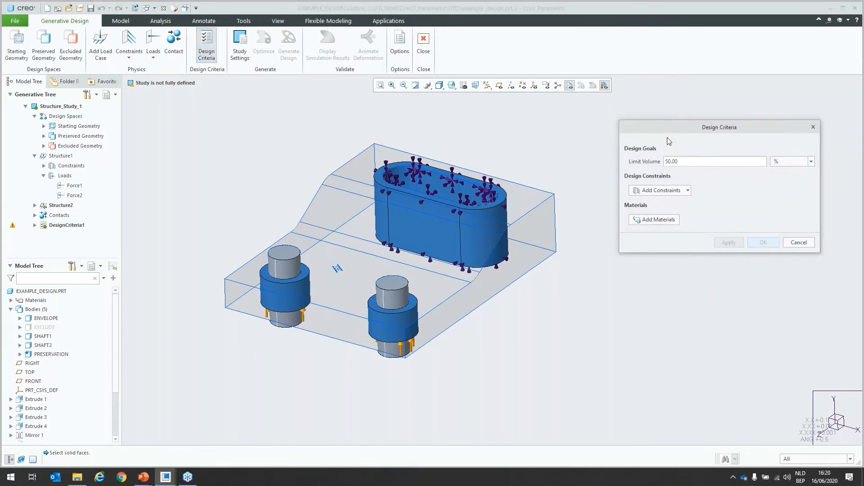
pyautogui.doubleClick(670, 161)
pyautogui.write('30')
pyautogui.press('Return')
# Step: Add a planar symmetry constraint to the design criteria, displaying the datum planes and using RIGHT as the symmetry plane
pyautogui.click(688, 191)
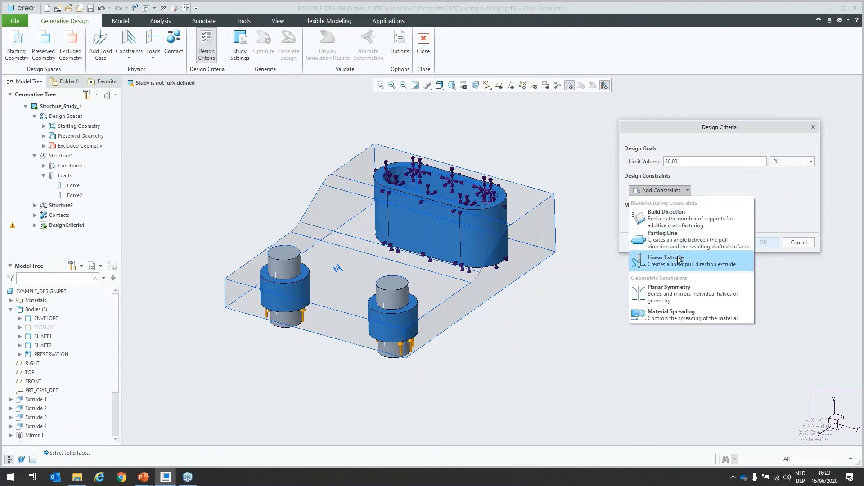
pyautogui.click(678, 290)
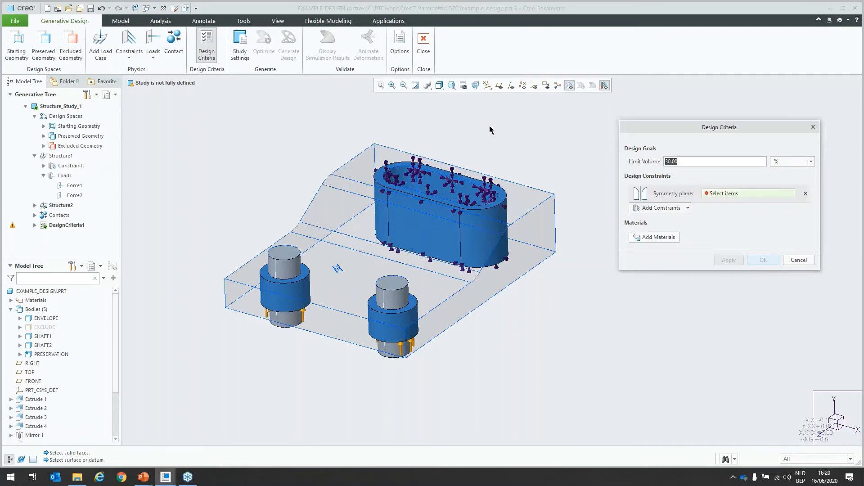
pyautogui.click(499, 85)
pyautogui.click(466, 162)
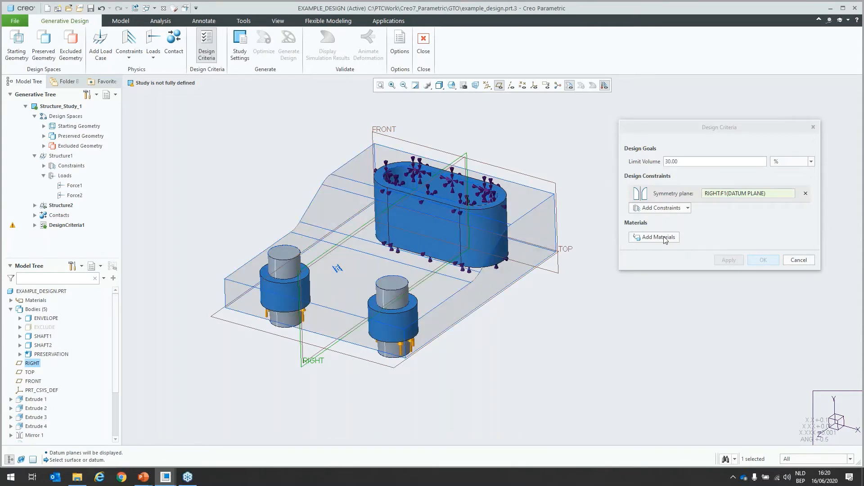
# Step: Add AL-SI-CU_ALLOY_CAST as the design criteria's material, accept the criteria and hide the datum planes
pyautogui.click(679, 262)
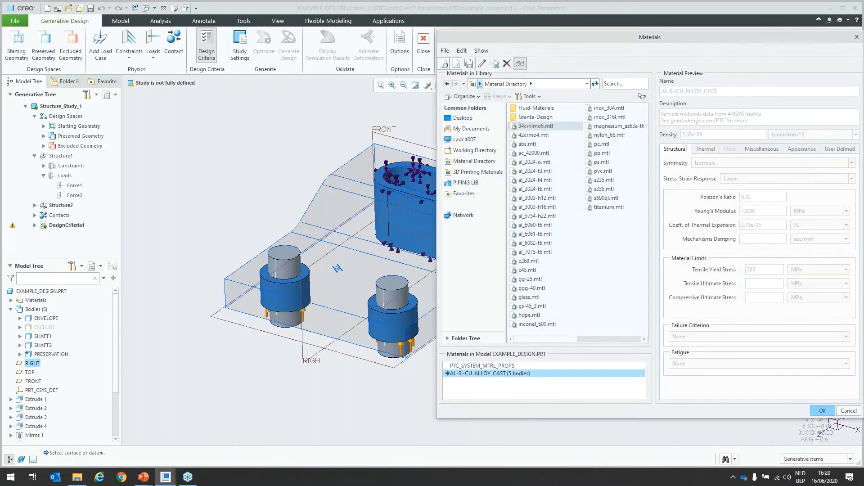
pyautogui.click(820, 410)
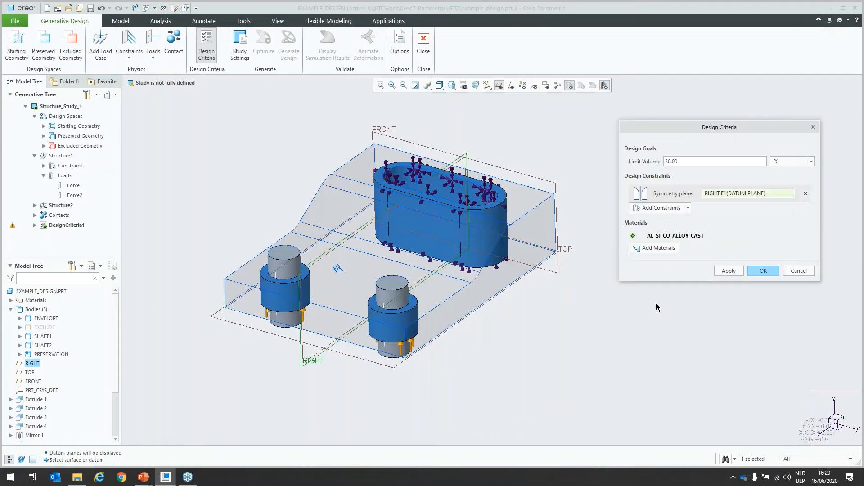
pyautogui.click(761, 272)
pyautogui.click(500, 88)
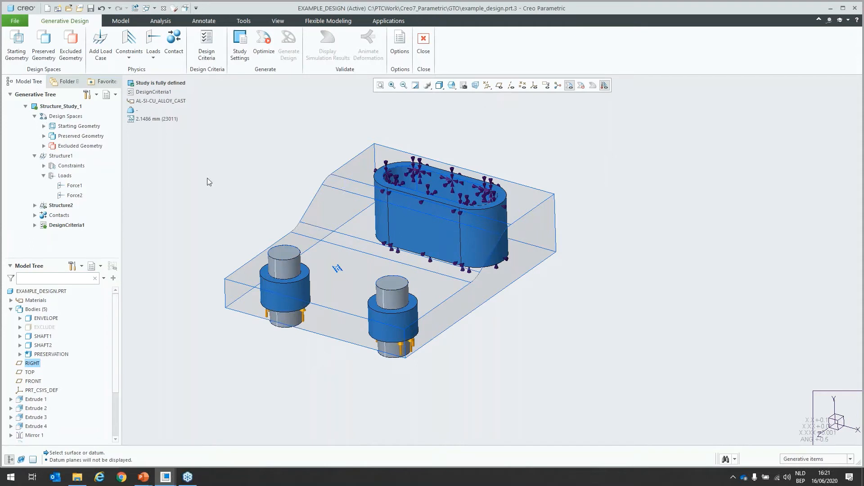
# Step: Accept the study settings with fidelity 2 and 256 maximum iterations, and run the optimization
pyautogui.click(240, 54)
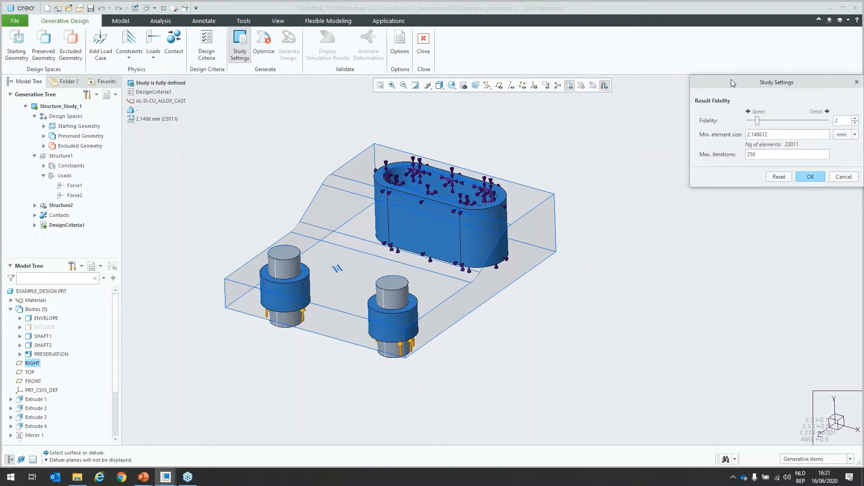
pyautogui.moveTo(730, 82); pyautogui.dragTo(671, 89)
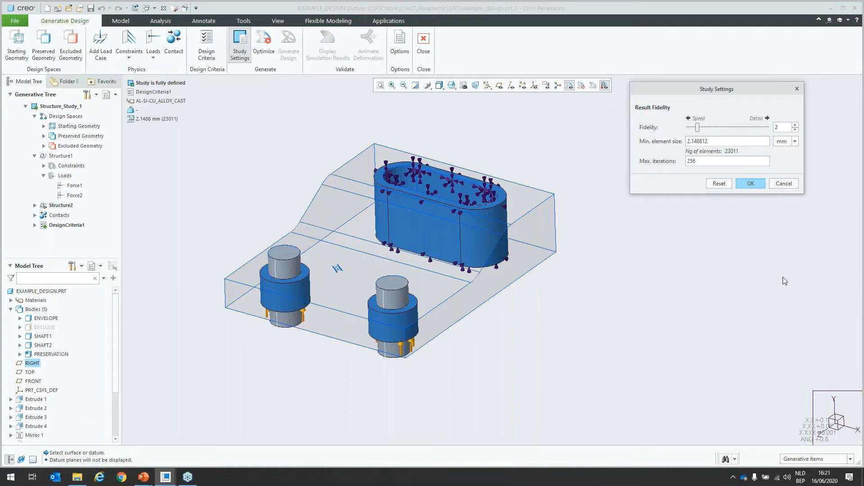
pyautogui.click(750, 184)
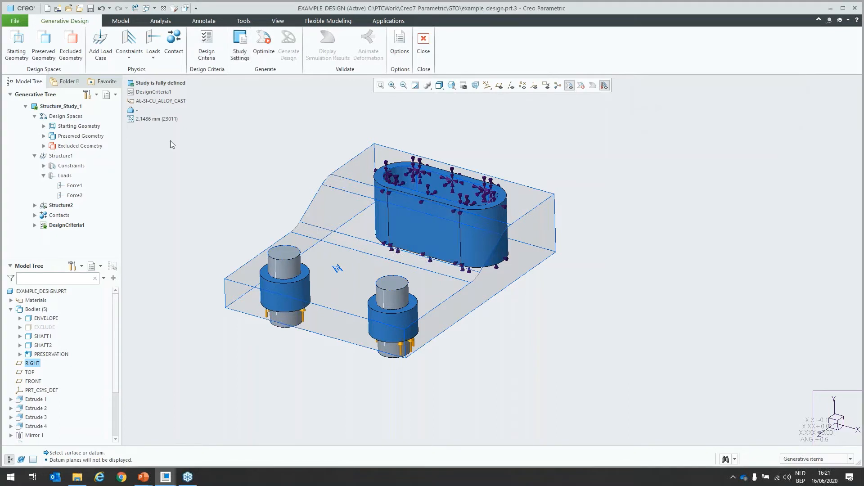
pyautogui.click(263, 52)
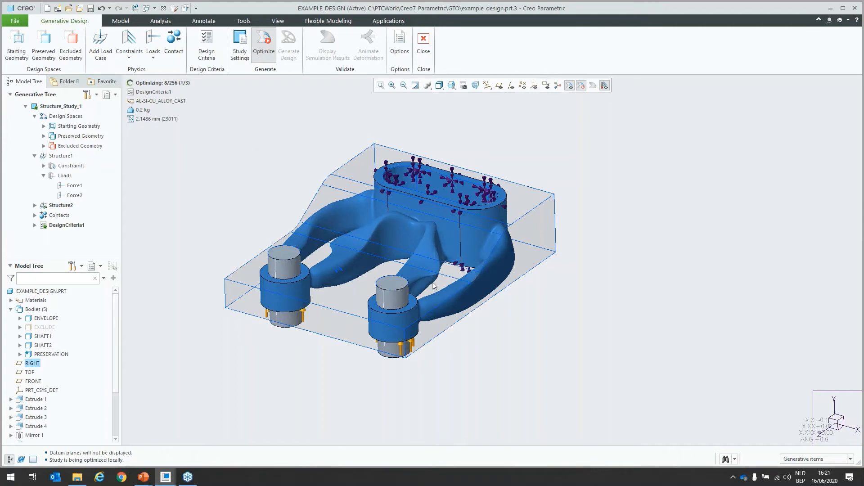
# Step: Show the EXCLUDE body temporarily to compare it with the evolving optimized shape, and hide it again
pyautogui.scroll(3, 439, 276)
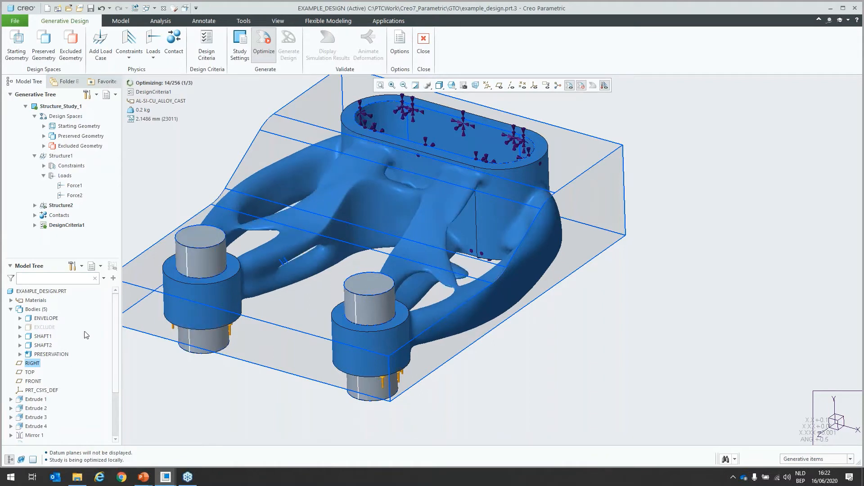
pyautogui.click(44, 327)
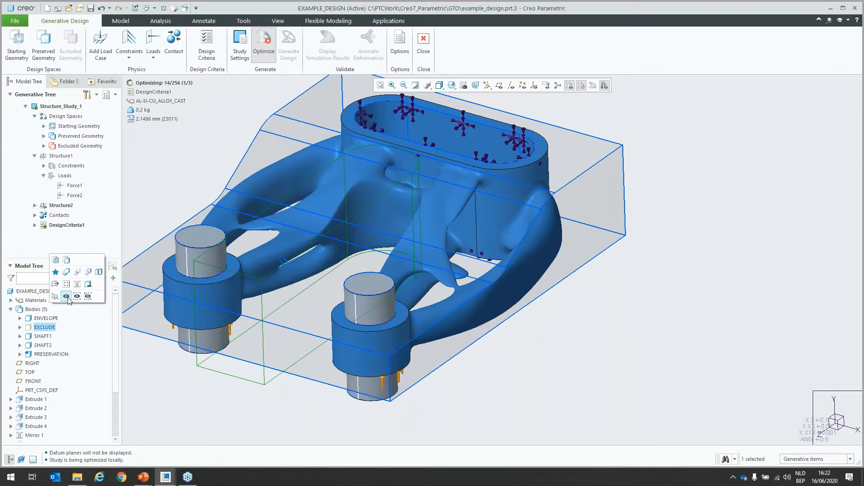
pyautogui.click(66, 296)
pyautogui.moveTo(443, 290); pyautogui.dragTo(450, 352, button='middle')
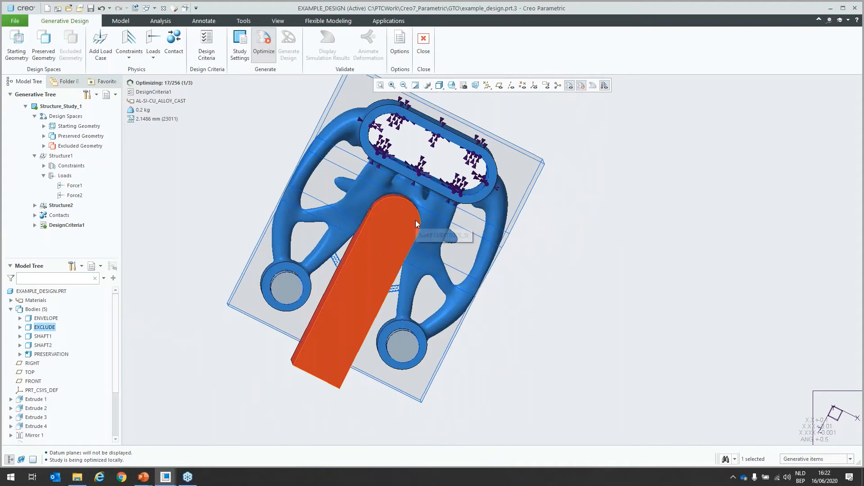
pyautogui.moveTo(408, 229); pyautogui.dragTo(403, 177, button='middle')
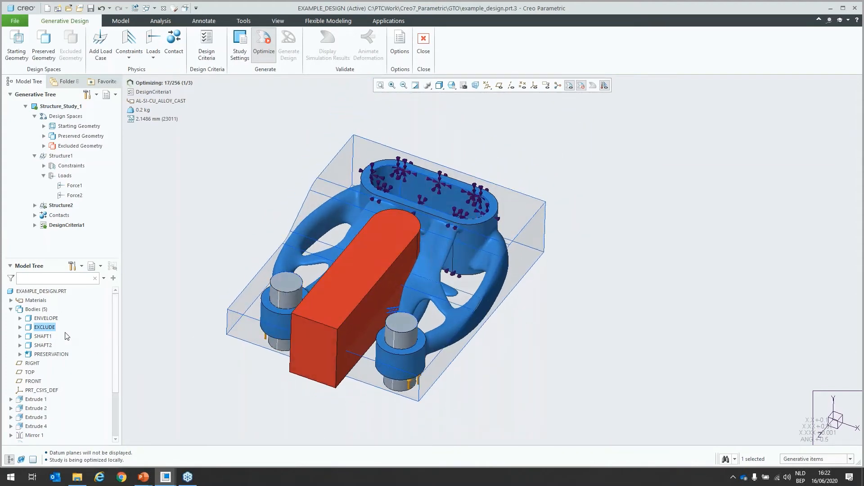
pyautogui.click(51, 328)
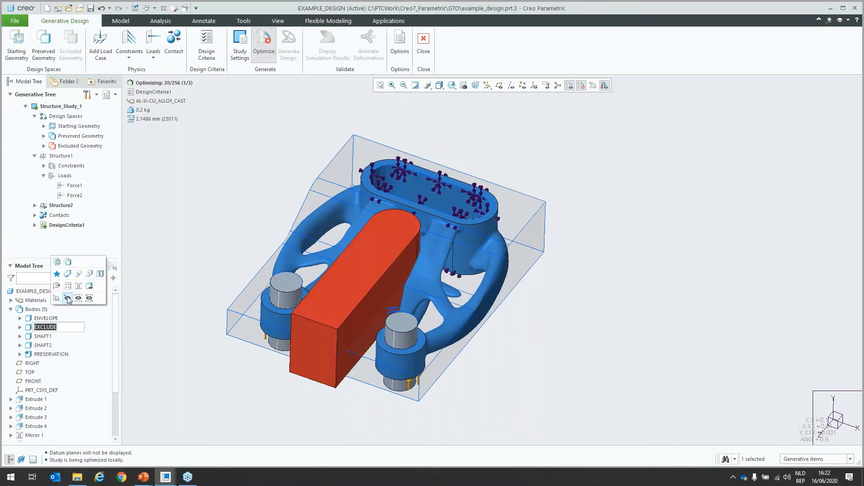
pyautogui.click(68, 299)
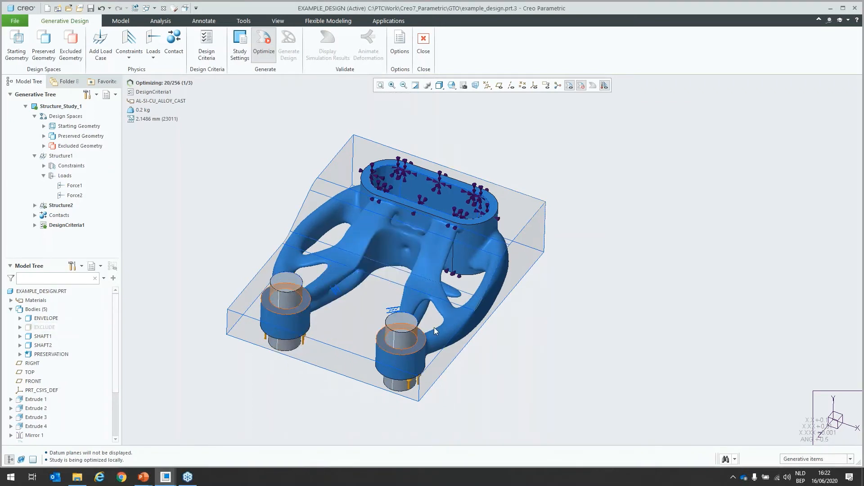
# Step: Examine the optimized bracket's arms, shaft rings and underside from several angles while the optimization runs to completion
pyautogui.scroll(2, 466, 319)
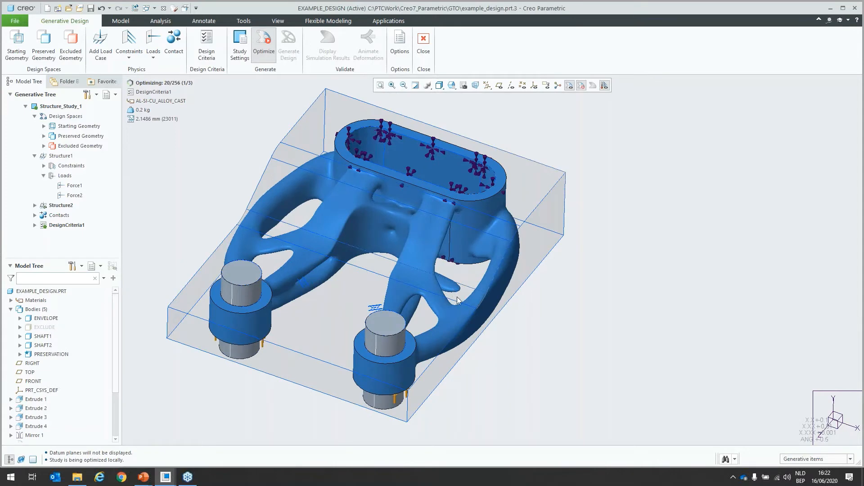
pyautogui.moveTo(454, 298); pyautogui.dragTo(448, 274, button='middle')
pyautogui.scroll(-2, 479, 358)
pyautogui.keyDown('shift'); pyautogui.moveTo(479, 355); pyautogui.dragTo(485, 286, button='middle'); pyautogui.keyUp('shift')
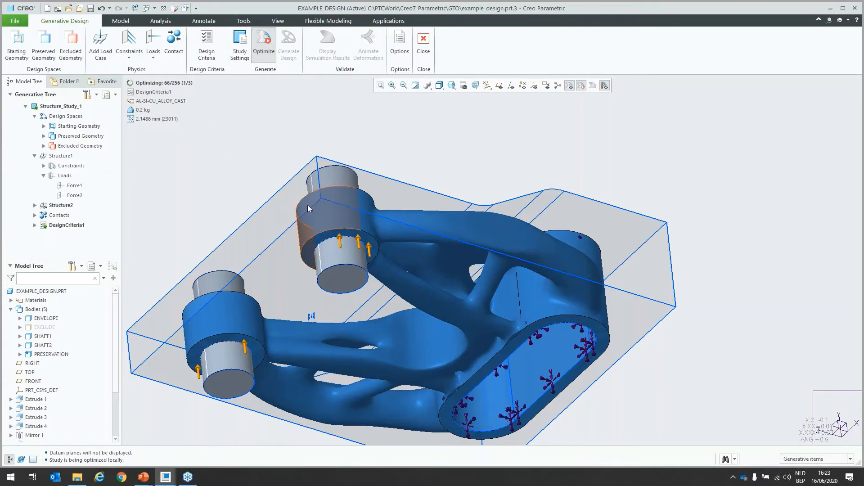
pyautogui.moveTo(330, 218)
pyautogui.mouseDown(button='middle')
pyautogui.moveTo(360, 205)
pyautogui.moveTo(366, 313)
pyautogui.moveTo(352, 319)
pyautogui.mouseUp(button='middle')
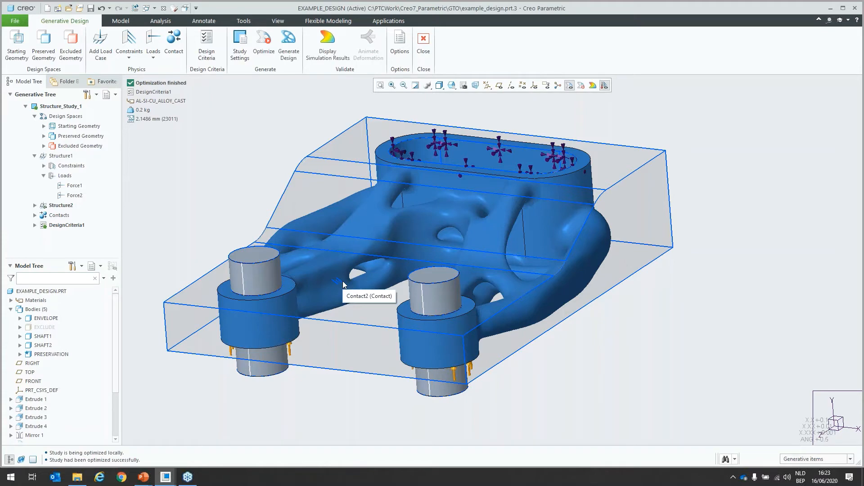
pyautogui.moveTo(394, 300); pyautogui.dragTo(396, 303, button='middle')
pyautogui.scroll(2, 396, 303)
pyautogui.scroll(-2, 314, 215)
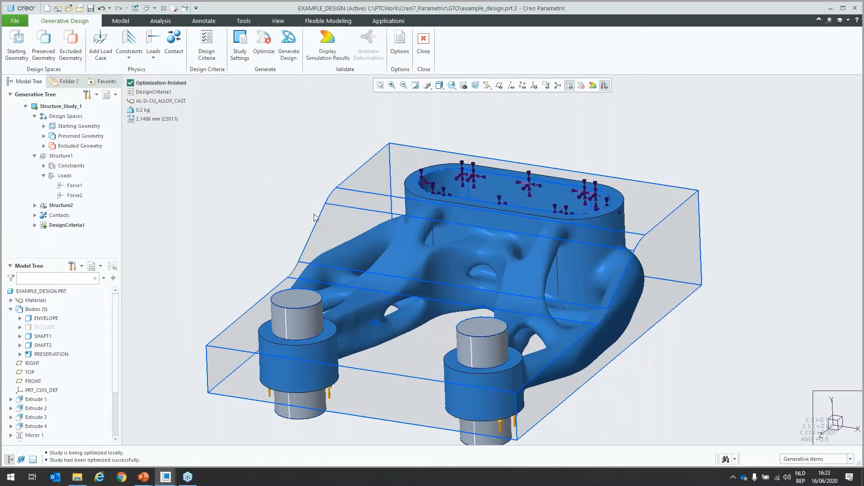
# Step: Display the simulation results for load case Structure2 as Von Mises stress in MPa
pyautogui.click(325, 59)
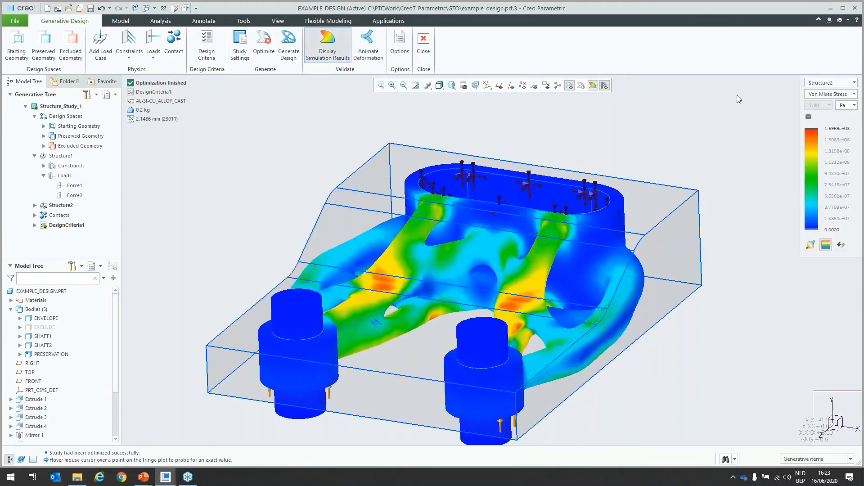
pyautogui.click(818, 83)
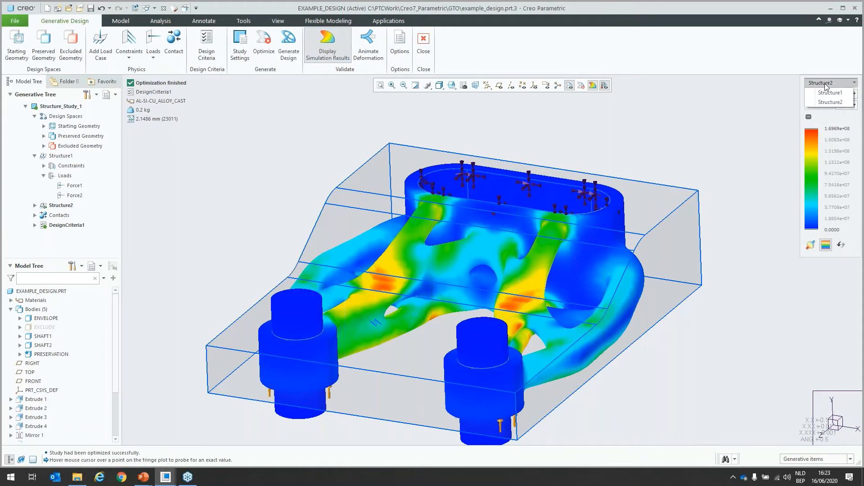
pyautogui.click(820, 85)
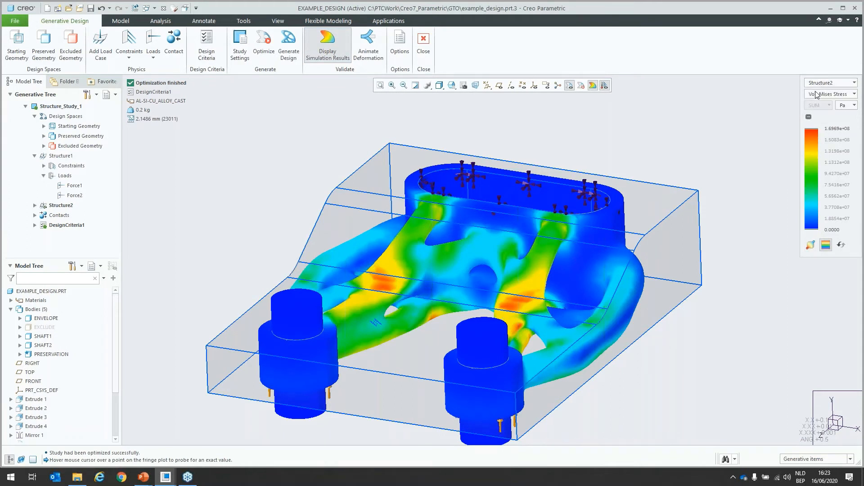
pyautogui.click(842, 107)
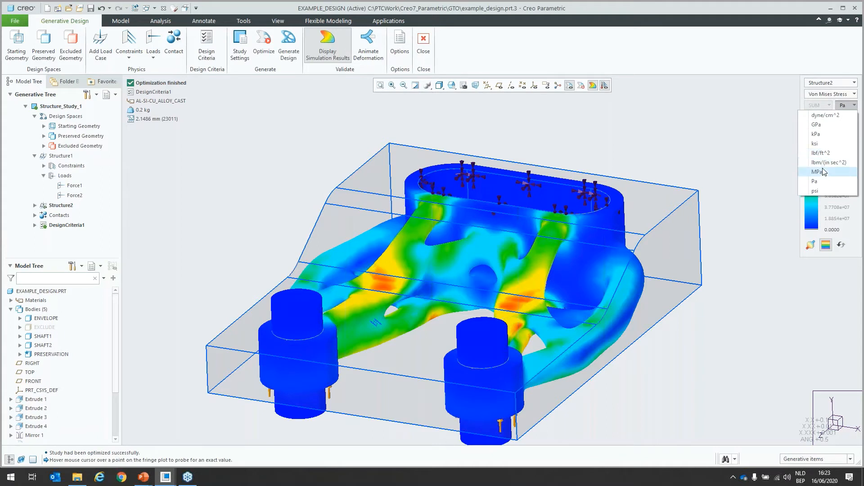
pyautogui.click(815, 171)
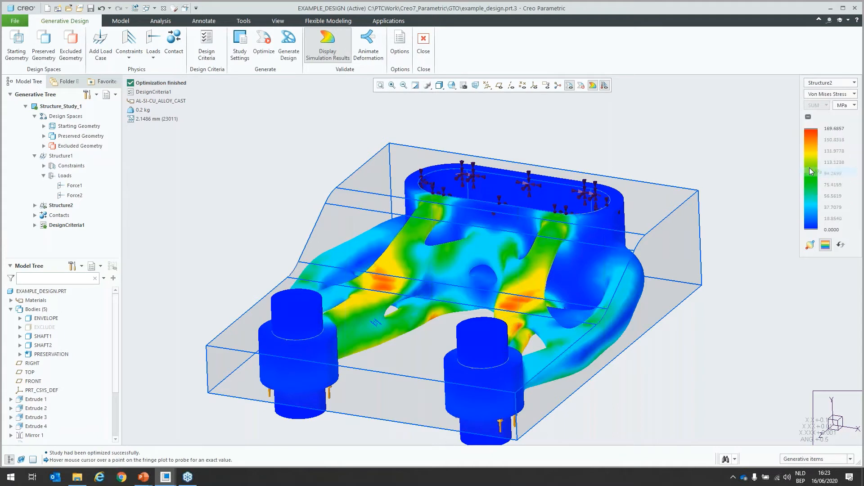
# Step: Switch the stress results to load case Structure1 and mark the minimum and maximum stress locations on the model
pyautogui.click(810, 245)
pyautogui.click(810, 244)
pyautogui.click(812, 84)
pyautogui.click(818, 93)
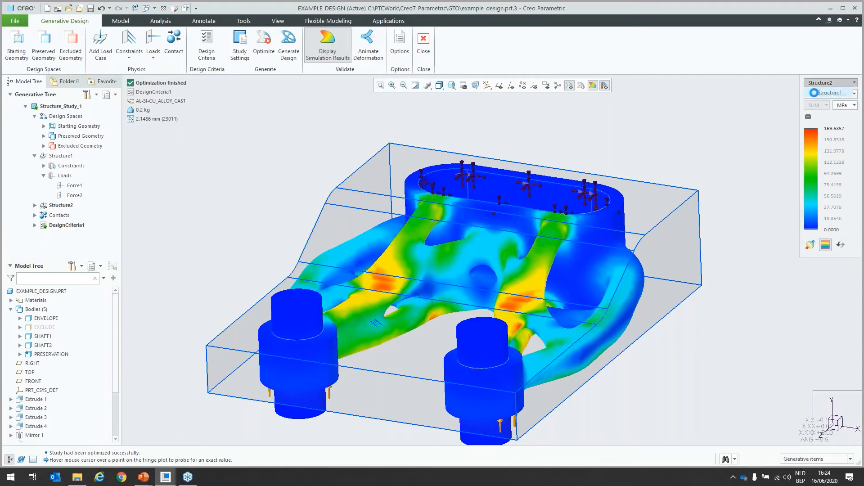
pyautogui.click(810, 244)
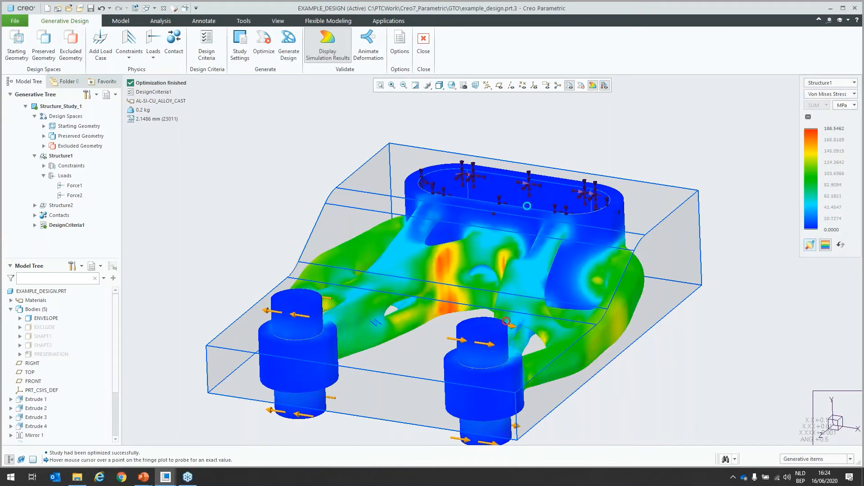
pyautogui.moveTo(604, 286)
pyautogui.mouseDown(button='middle')
pyautogui.moveTo(570, 274)
pyautogui.moveTo(574, 331)
pyautogui.moveTo(617, 284)
pyautogui.mouseUp(button='middle')
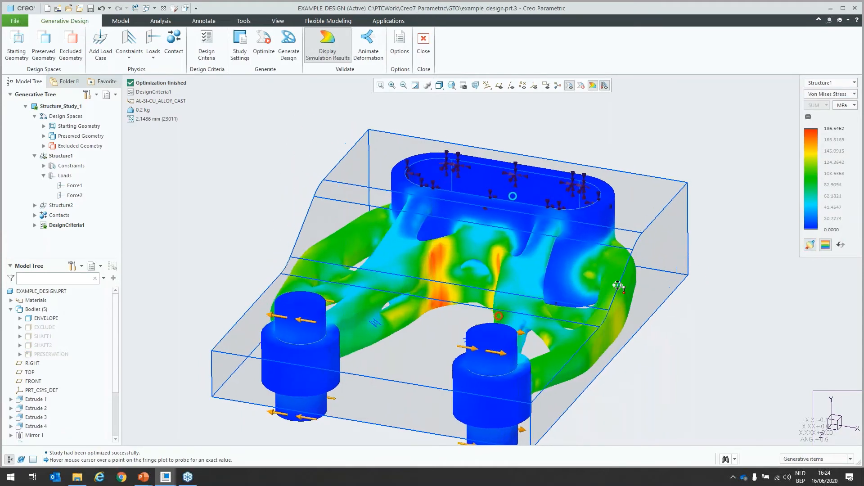
# Step: Change the plotted result for Structure1 from Von Mises stress to Displacement
pyautogui.click(828, 83)
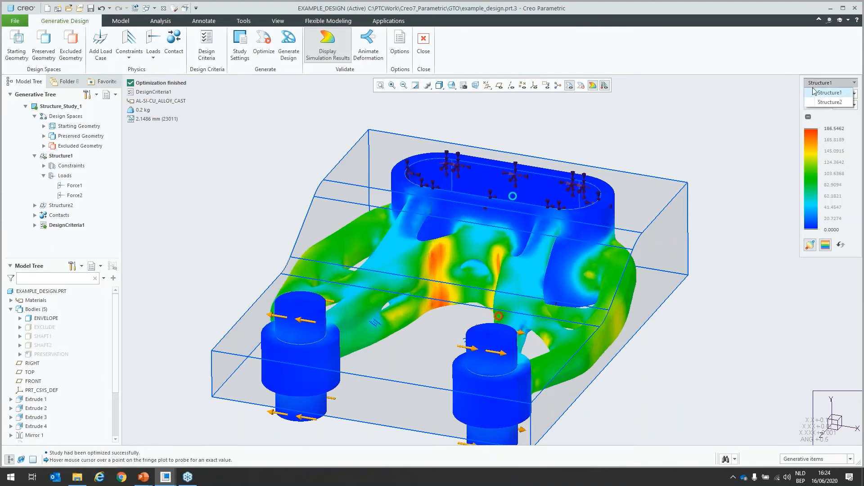
pyautogui.click(828, 93)
pyautogui.click(830, 94)
pyautogui.click(828, 110)
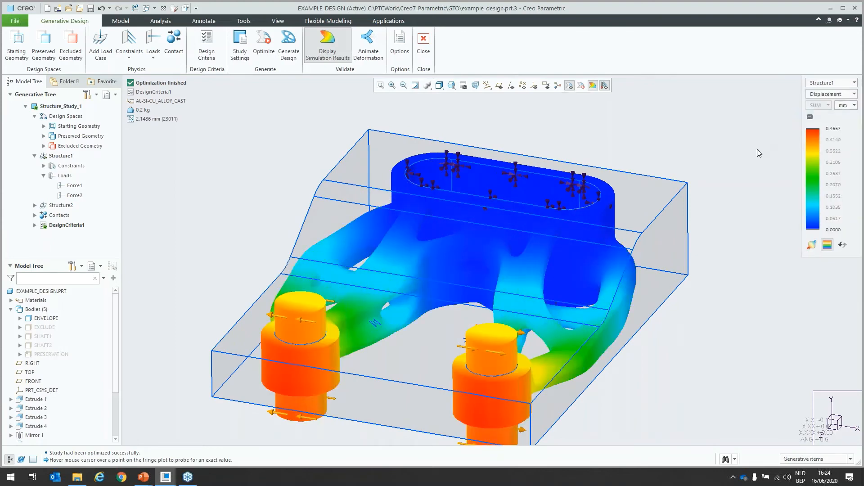
pyautogui.scroll(-2, 484, 254)
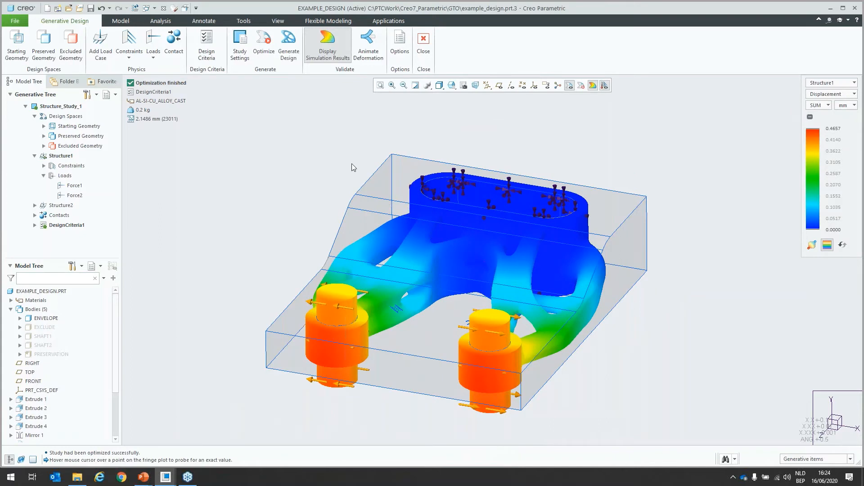
# Step: Animate the deformation at speed 3 and scale 10, examine the moving shaft rings from several angles, and close the animation
pyautogui.click(369, 45)
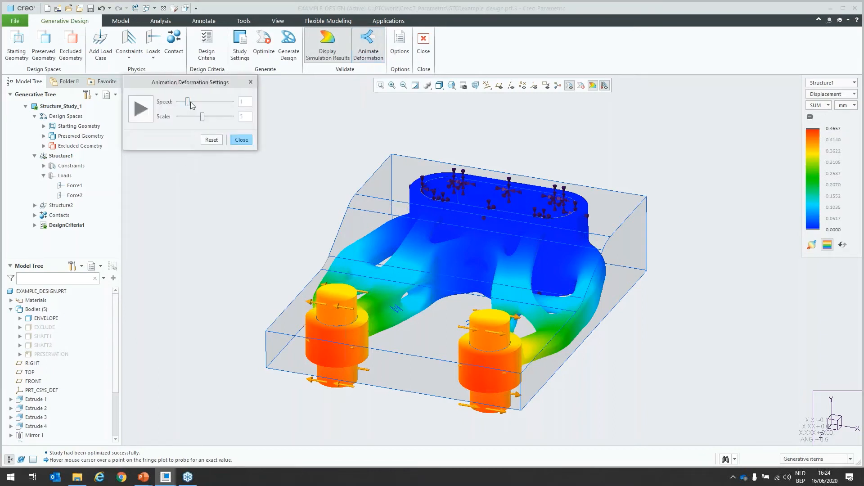
pyautogui.moveTo(206, 117); pyautogui.dragTo(205, 105)
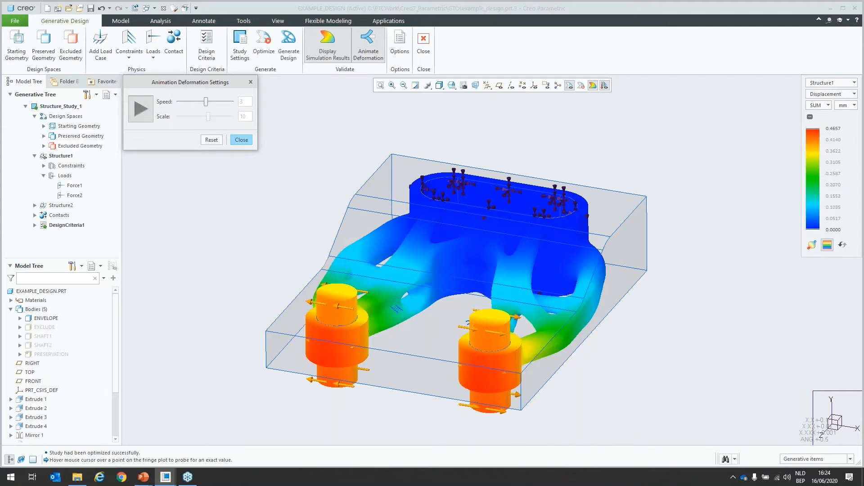
pyautogui.scroll(-3, 314, 336)
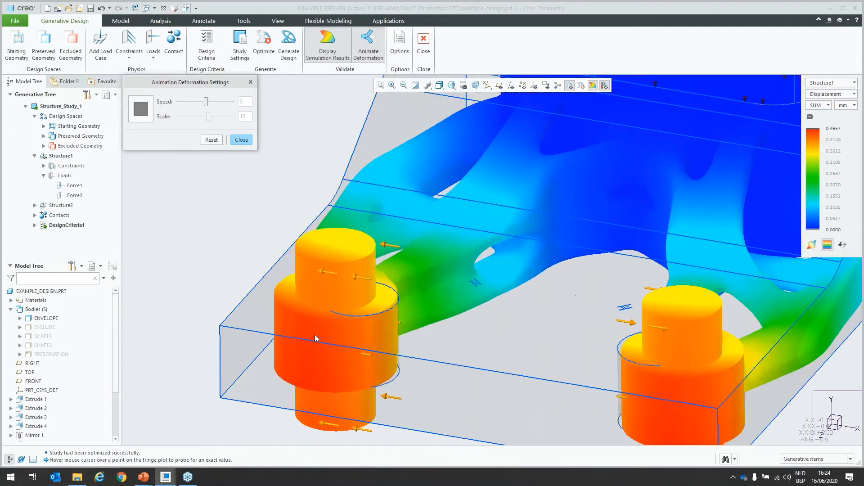
pyautogui.moveTo(315, 334); pyautogui.dragTo(370, 333, button='middle')
pyautogui.scroll(4, 370, 332)
pyautogui.scroll(-3, 231, 335)
pyautogui.scroll(-2, 230, 335)
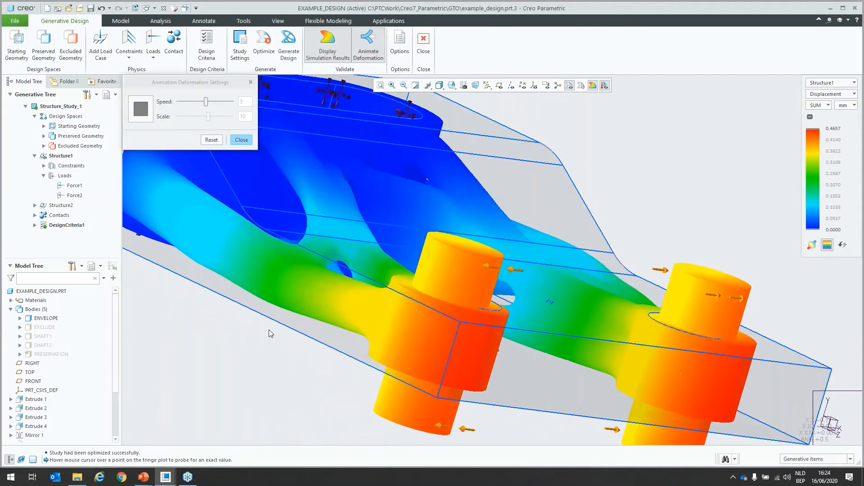
pyautogui.scroll(2, 367, 312)
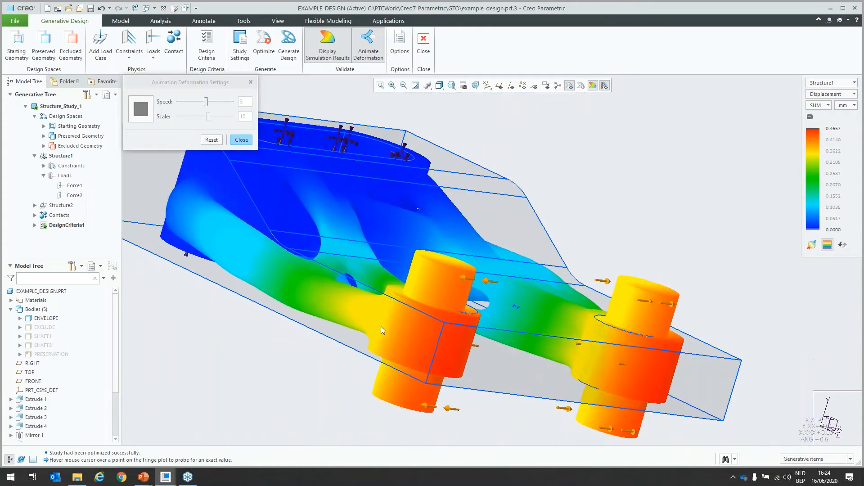
pyautogui.scroll(2, 408, 329)
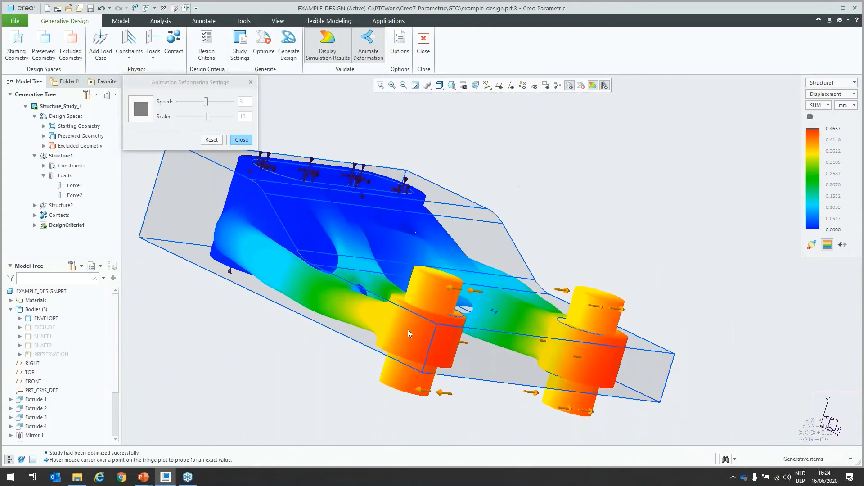
pyautogui.moveTo(408, 330); pyautogui.dragTo(366, 334, button='middle')
pyautogui.scroll(2, 367, 334)
pyautogui.moveTo(466, 336); pyautogui.dragTo(437, 343, button='middle')
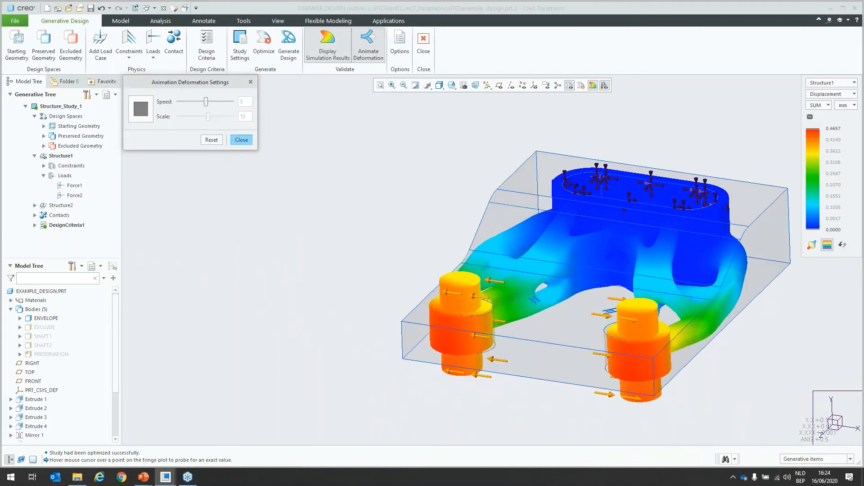
pyautogui.click(238, 140)
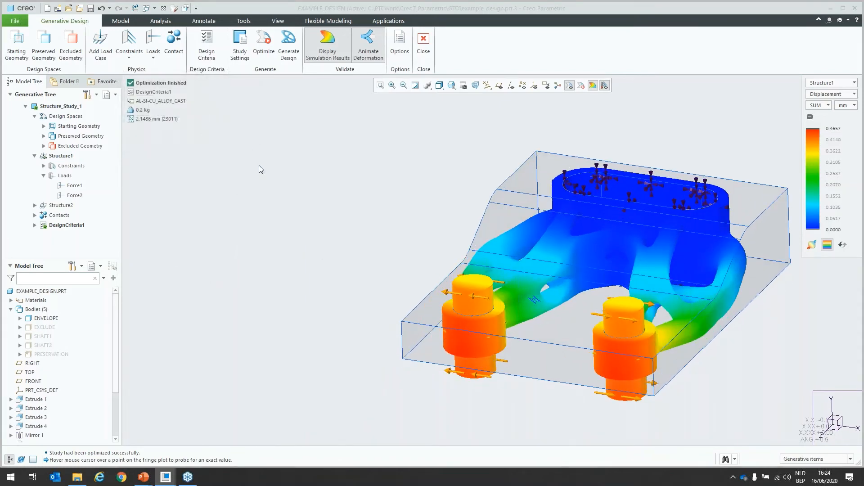
# Step: Turn off the simulation results and set the design output to a new part, reconstructed to B-Rep at the lowest level of detail
pyautogui.click(309, 30)
pyautogui.keyDown('shift'); pyautogui.moveTo(369, 183); pyautogui.dragTo(257, 185, button='middle'); pyautogui.keyUp('shift')
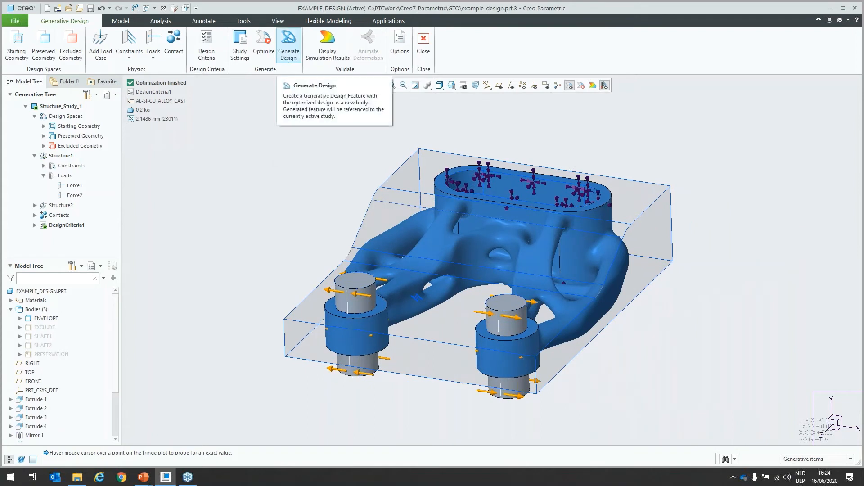
pyautogui.click(288, 43)
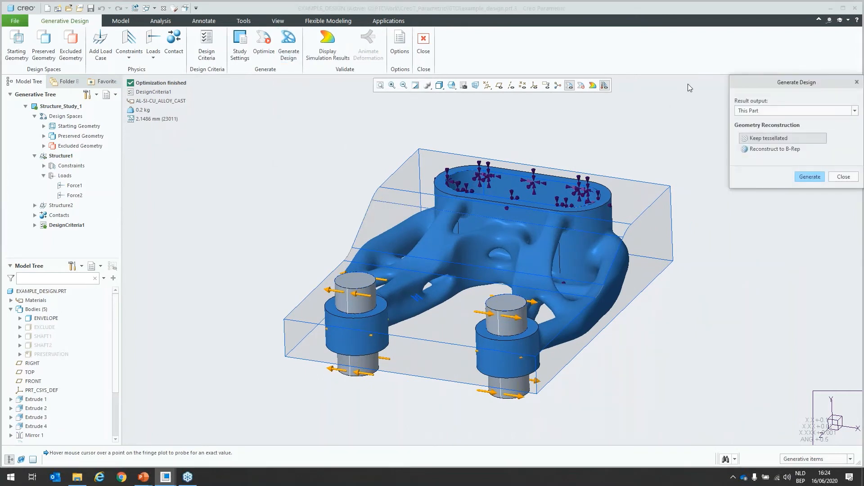
pyautogui.moveTo(737, 84); pyautogui.dragTo(656, 90)
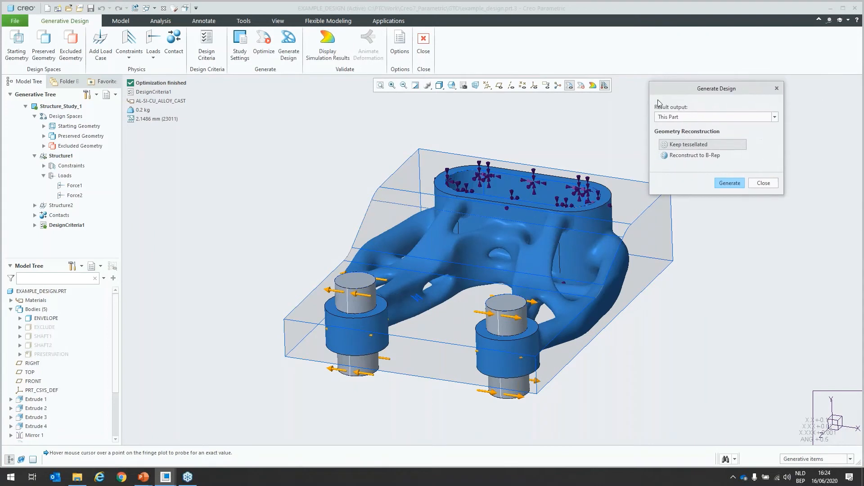
pyautogui.click(678, 119)
pyautogui.click(695, 131)
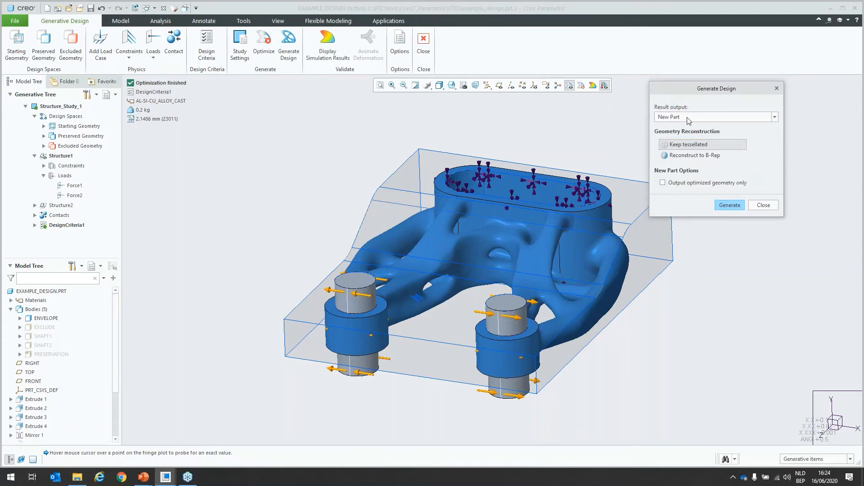
pyautogui.click(687, 155)
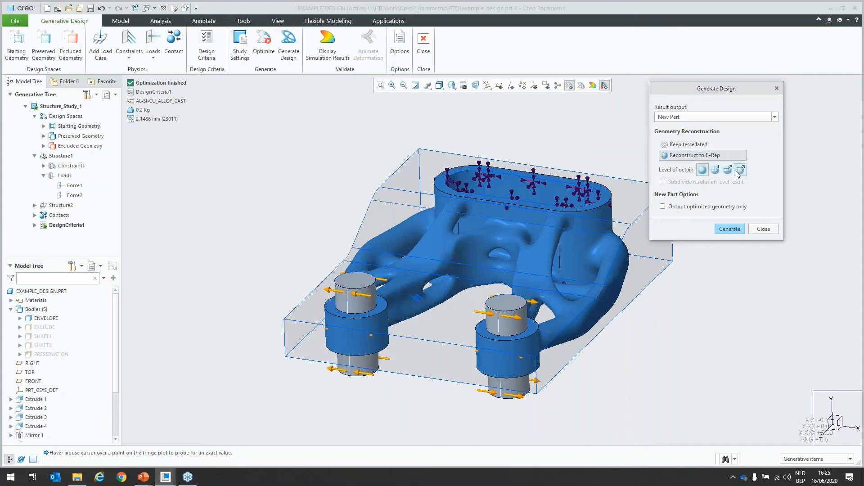
pyautogui.click(701, 171)
# Step: Generate the optimized design and save the new part as variant1
pyautogui.click(730, 229)
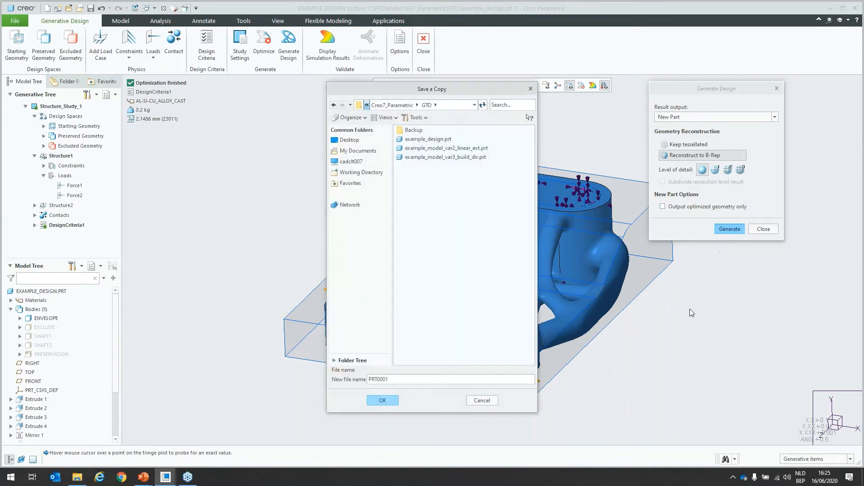
pyautogui.doubleClick(389, 380)
pyautogui.write('variant1')
pyautogui.click(383, 401)
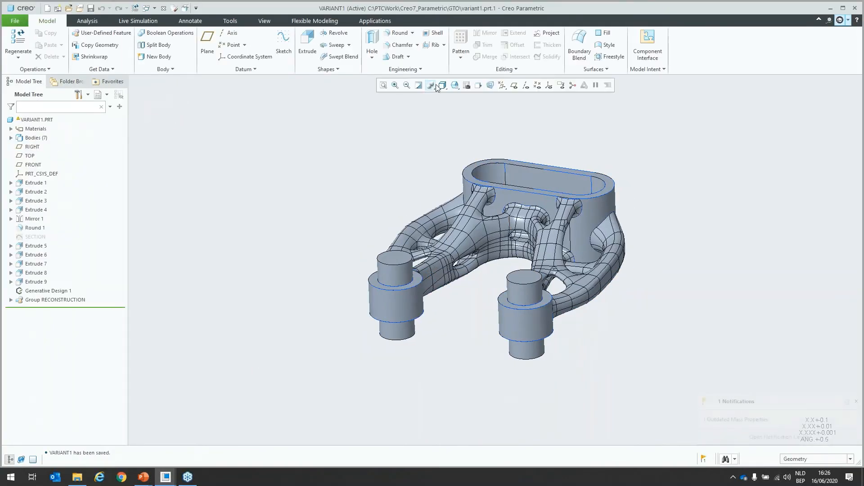
# Step: Display the new part shaded without edges and highlight the Generative Design 1 feature and the RECONSTRUCTION group on the model
pyautogui.click(435, 86)
pyautogui.click(454, 116)
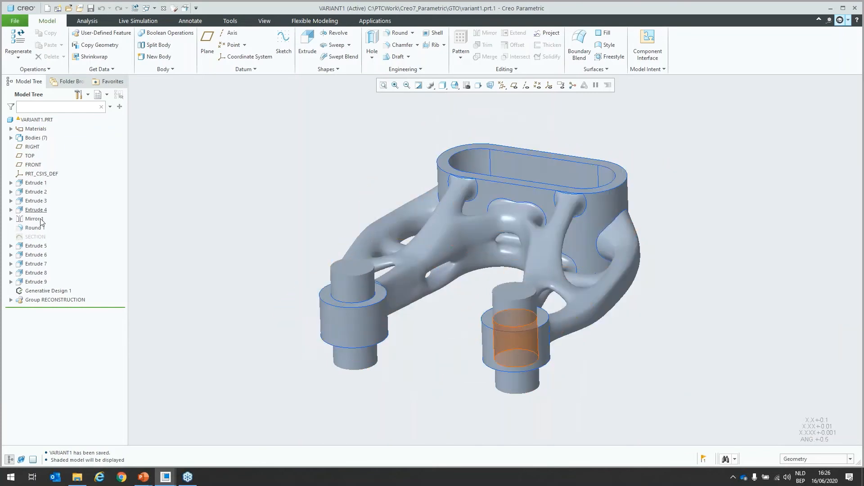
pyautogui.click(47, 295)
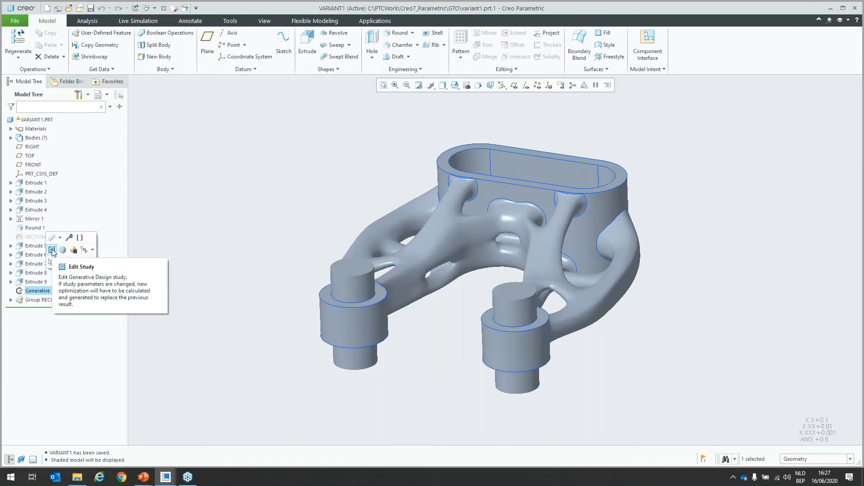
pyautogui.click(42, 300)
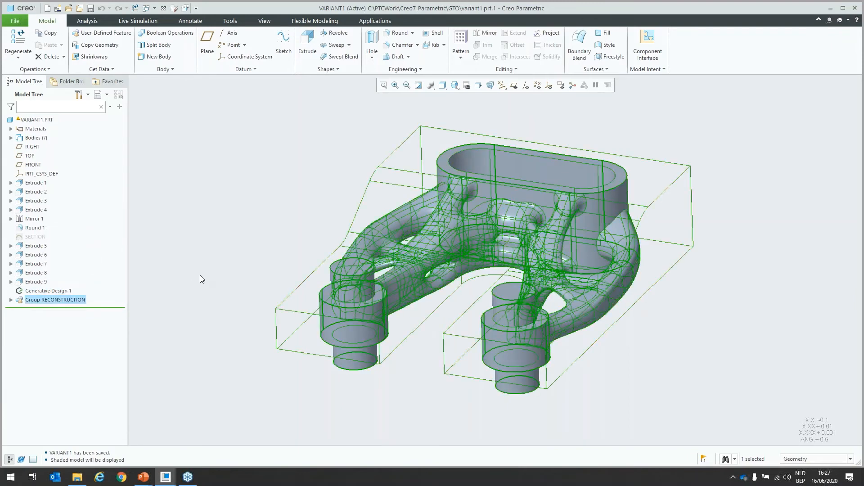
pyautogui.click(200, 275)
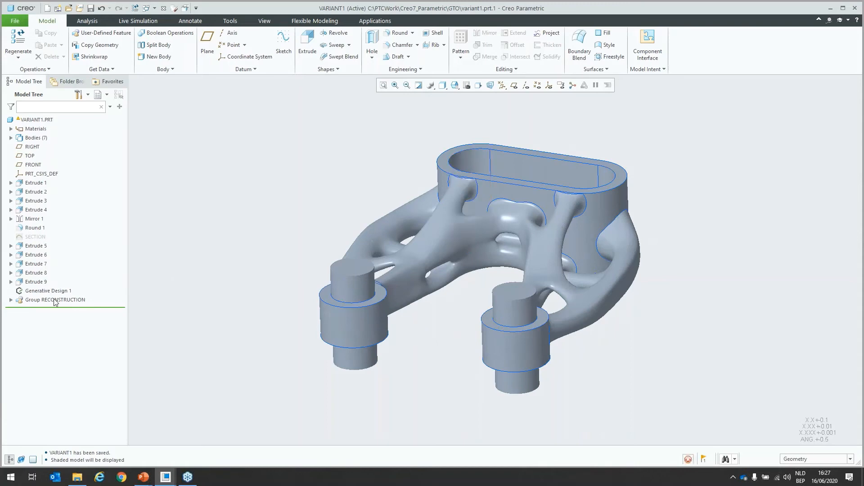
# Step: Redefine Extrude 5 to use the SECTION sketch as its profile, and show the EXCLUDE body
pyautogui.click(11, 138)
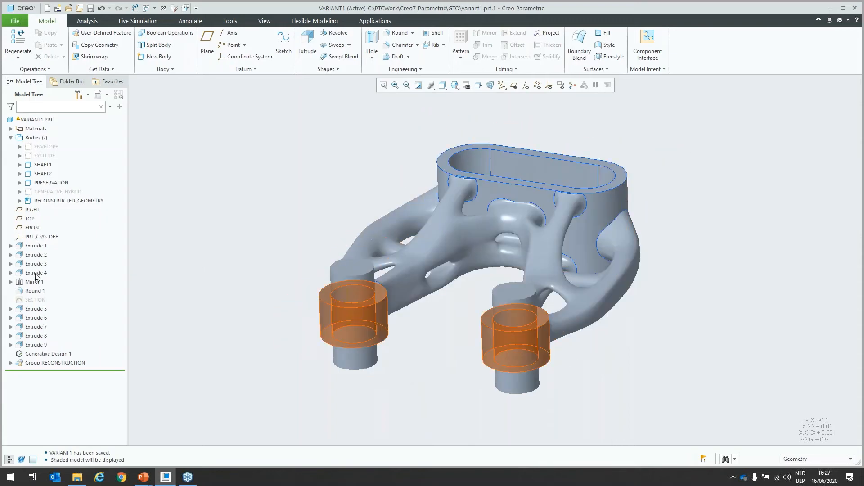
pyautogui.click(38, 308)
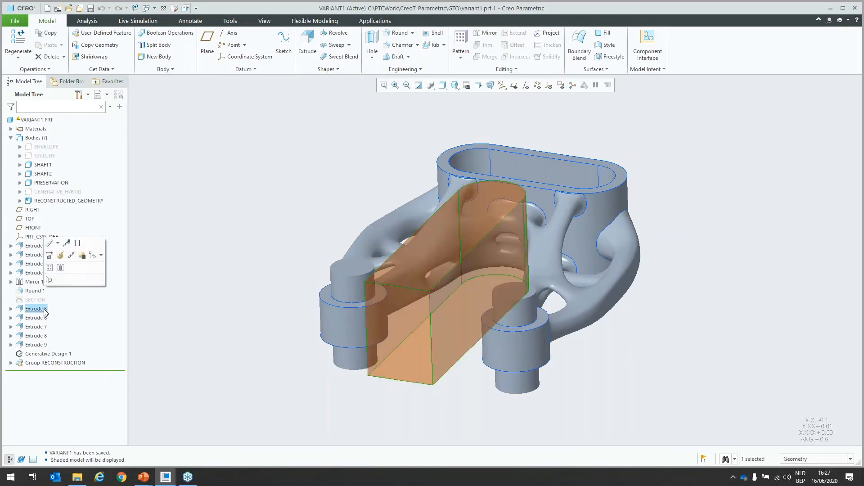
pyautogui.click(60, 257)
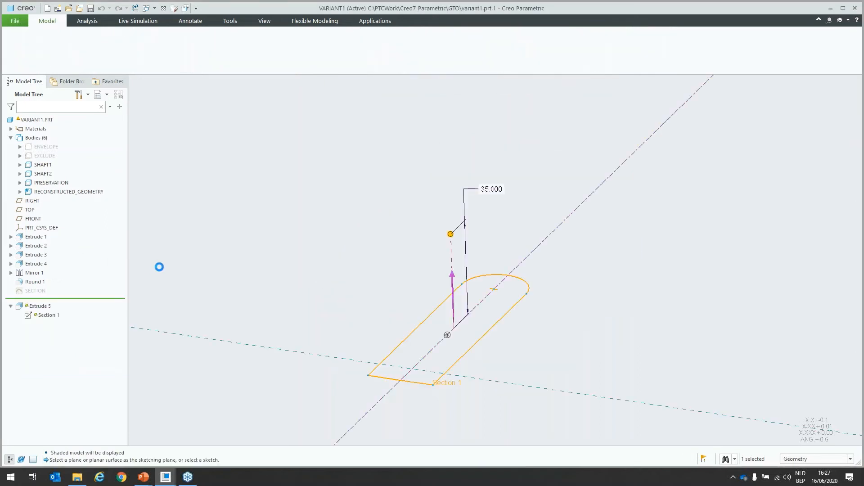
pyautogui.click(40, 291)
pyautogui.click(456, 272)
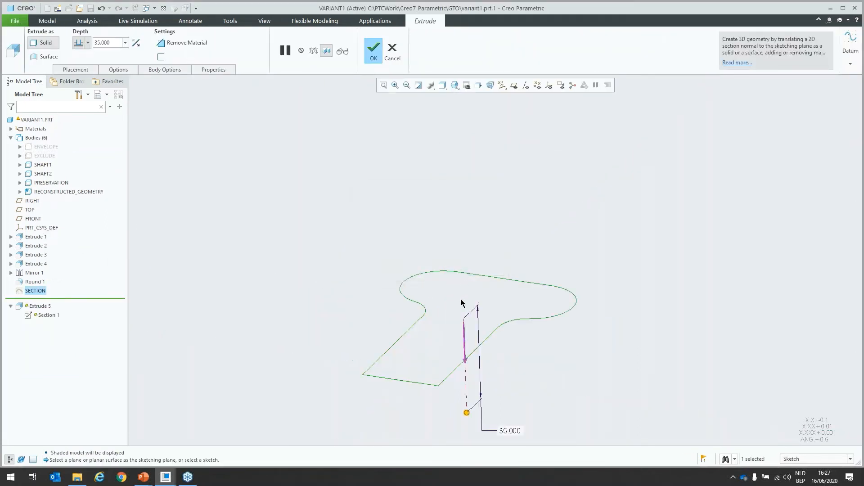
pyautogui.click(376, 58)
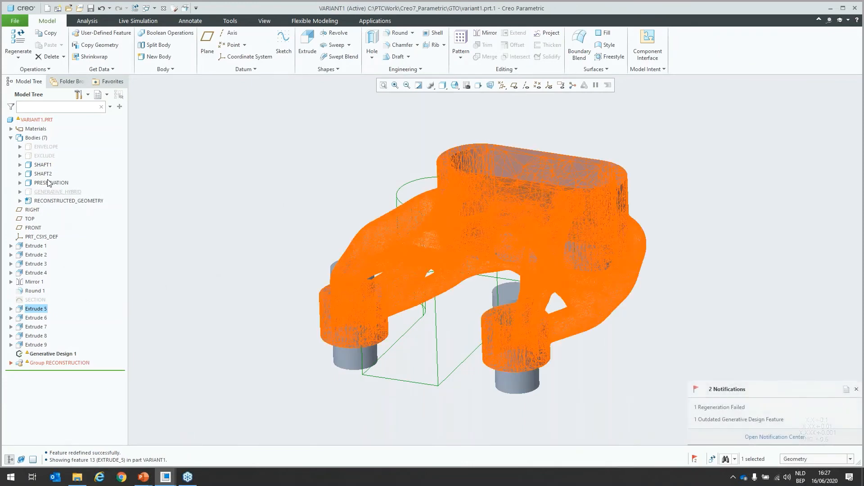
pyautogui.click(44, 156)
pyautogui.click(47, 131)
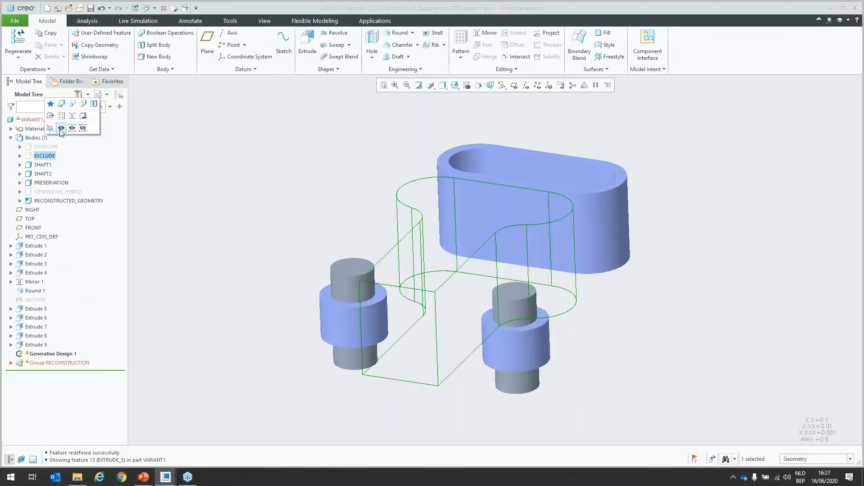
# Step: Reopen the Generative Design 1 study and run the optimization with the changed excluded geometry
pyautogui.click(31, 353)
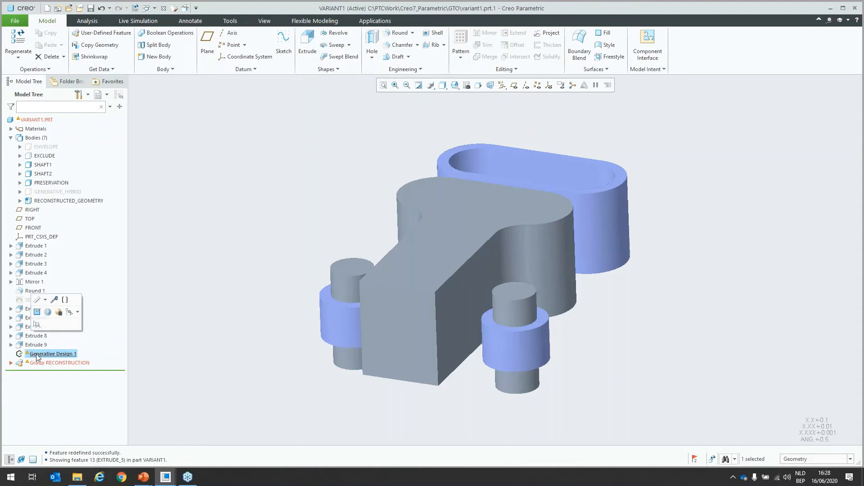
pyautogui.click(37, 313)
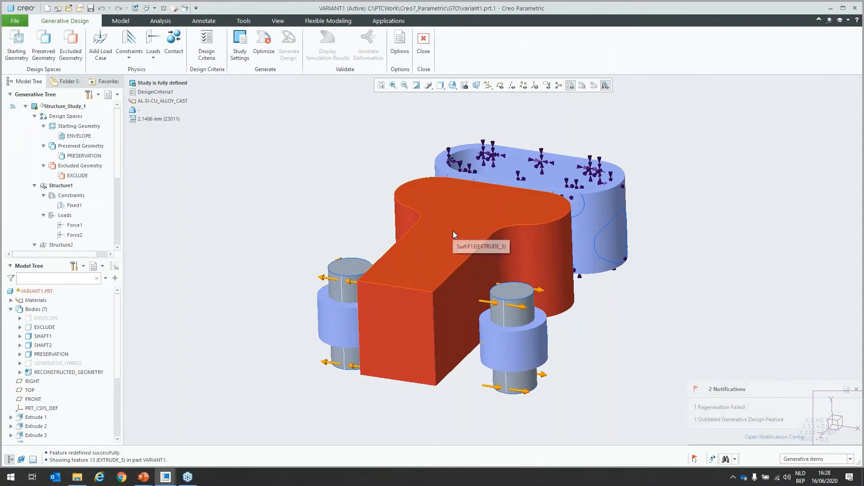
pyautogui.click(263, 50)
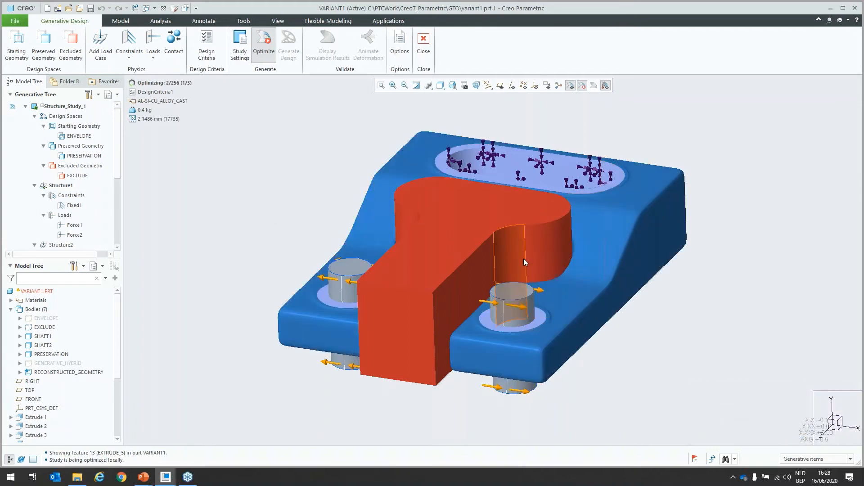
# Step: Hide the EXCLUDE body so the evolving shape can be seen during the optimization
pyautogui.moveTo(523, 259)
pyautogui.mouseDown(button='middle')
pyautogui.moveTo(523, 315)
pyautogui.moveTo(411, 286)
pyautogui.mouseUp(button='middle')
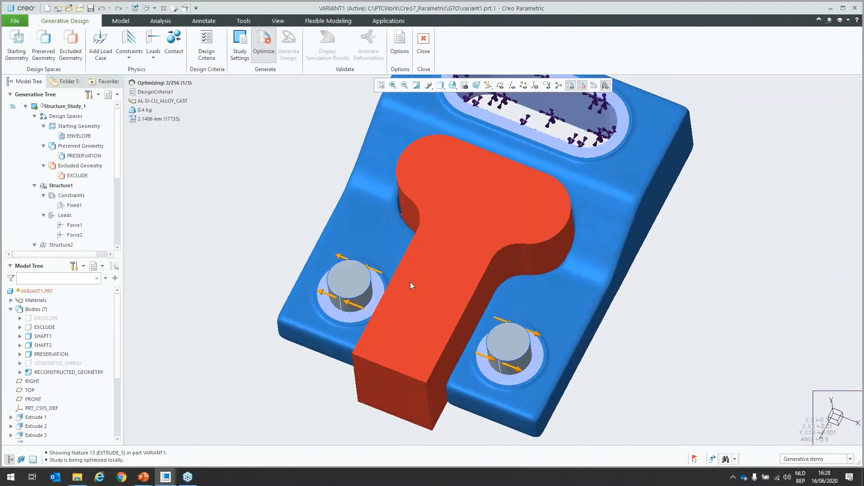
pyautogui.click(46, 328)
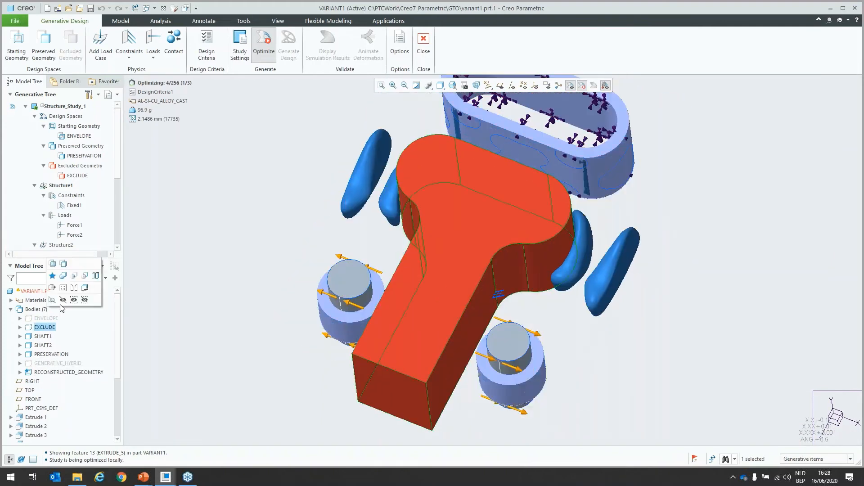
pyautogui.click(64, 302)
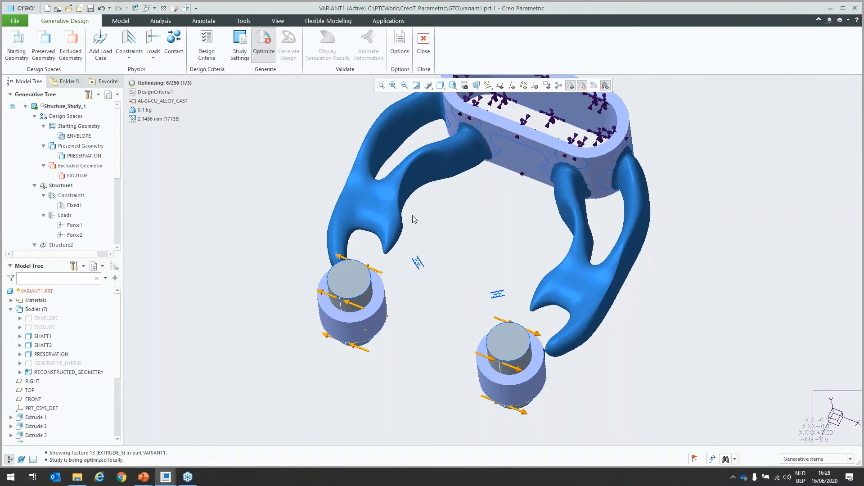
# Step: Examine the evolving bracket arms from several angles and follow the optimization progress until it finishes
pyautogui.moveTo(400, 247)
pyautogui.mouseDown(button='middle')
pyautogui.moveTo(388, 221)
pyautogui.moveTo(402, 258)
pyautogui.mouseUp(button='middle')
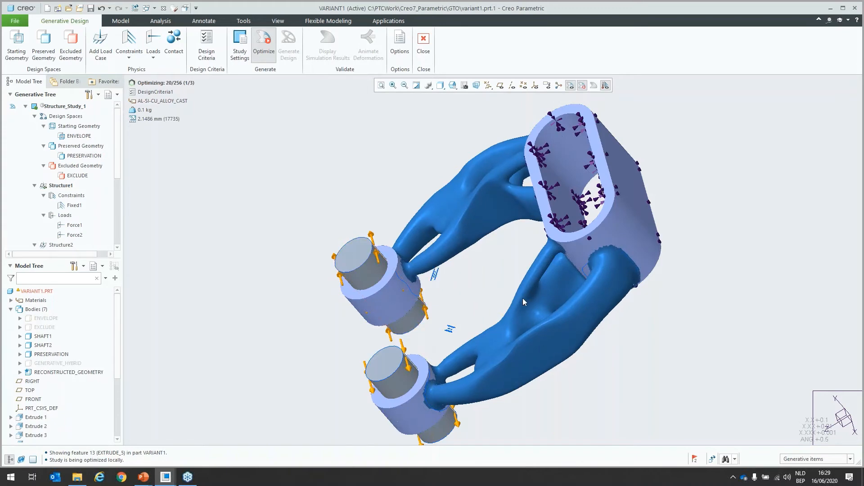
pyautogui.moveTo(523, 298); pyautogui.dragTo(555, 314, button='middle')
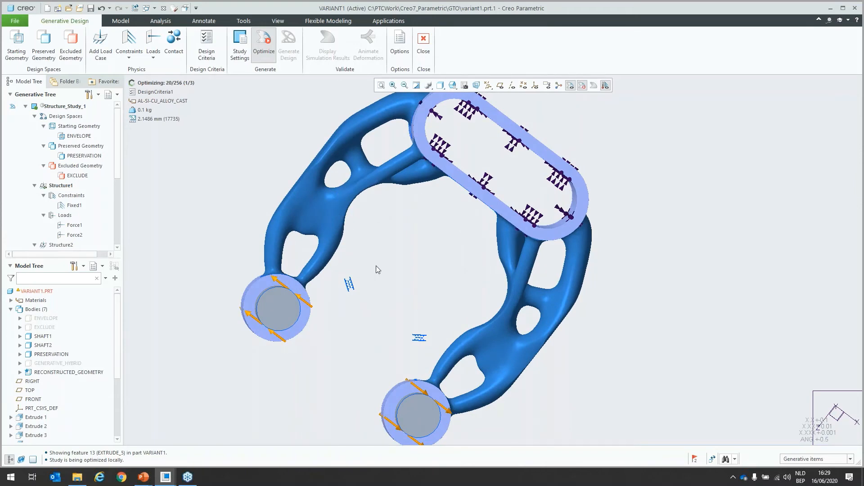
pyautogui.moveTo(367, 263); pyautogui.dragTo(356, 207, button='middle')
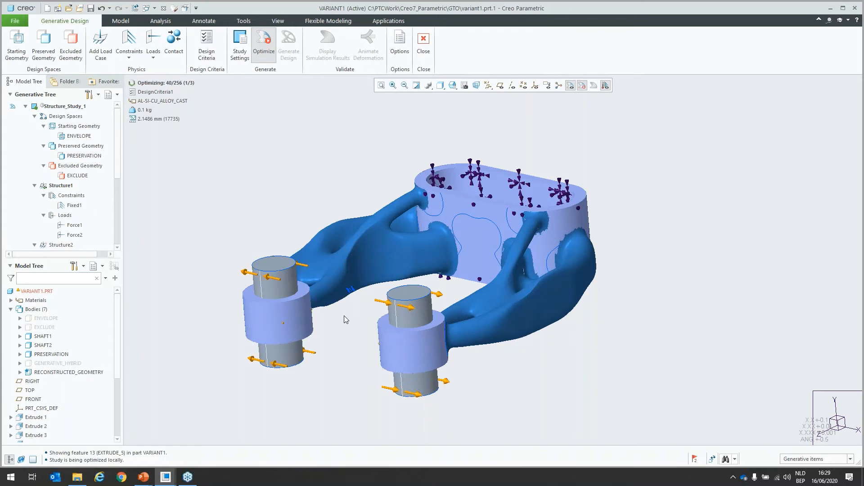
pyautogui.scroll(-3, 116, 395)
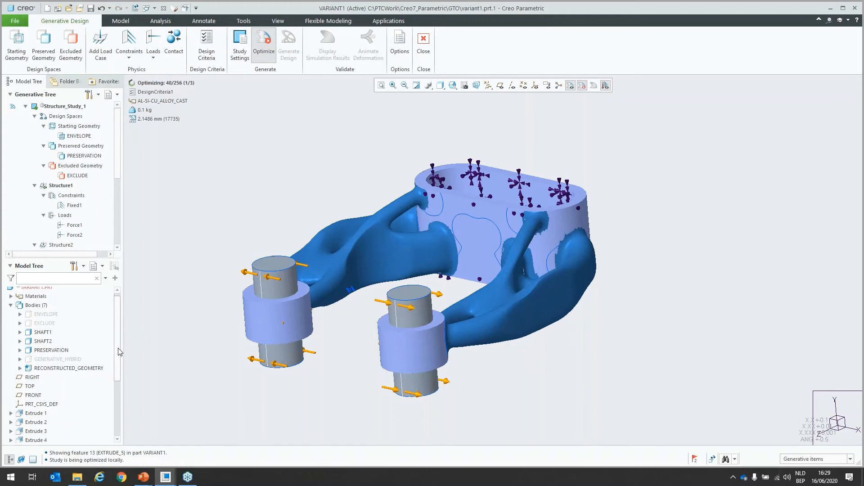
pyautogui.scroll(-2, 116, 395)
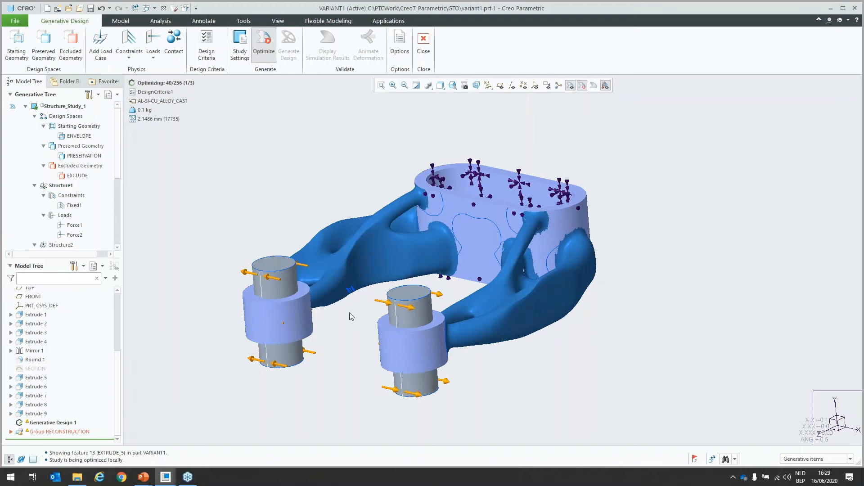
pyautogui.moveTo(349, 312); pyautogui.dragTo(322, 316, button='middle')
pyautogui.scroll(-3, 322, 315)
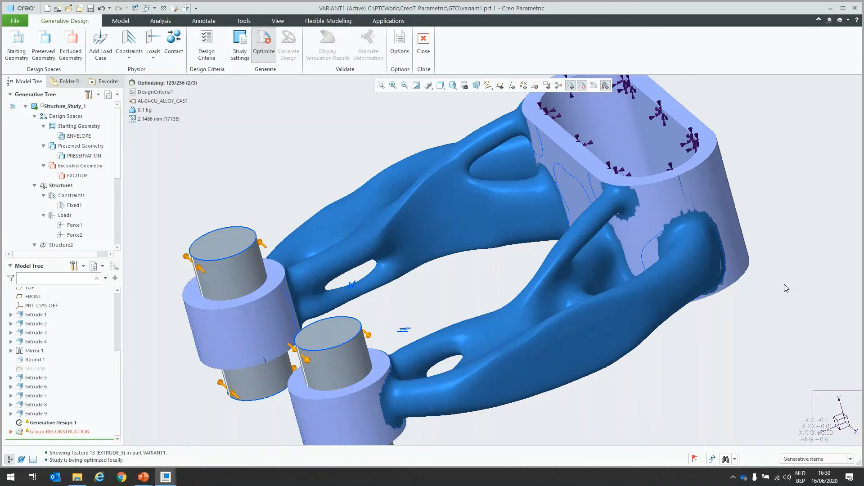
pyautogui.moveTo(495, 288)
pyautogui.mouseDown(button='middle')
pyautogui.moveTo(507, 279)
pyautogui.moveTo(512, 290)
pyautogui.mouseUp(button='middle')
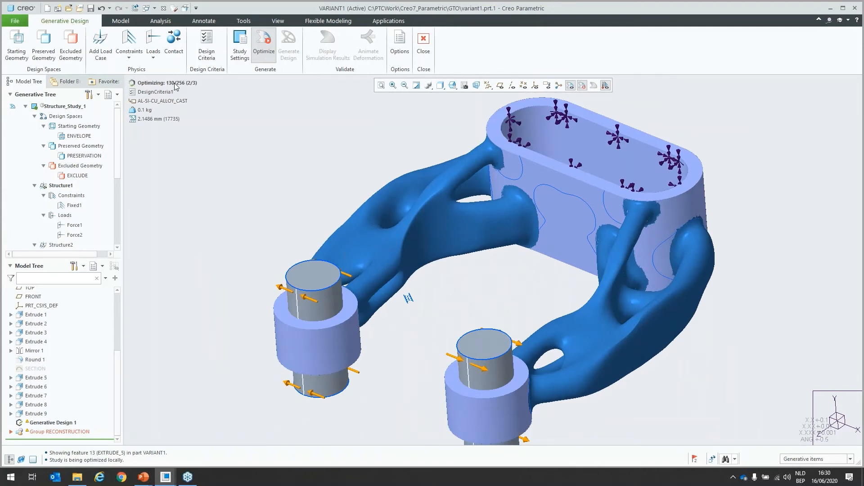
pyautogui.moveTo(175, 86)
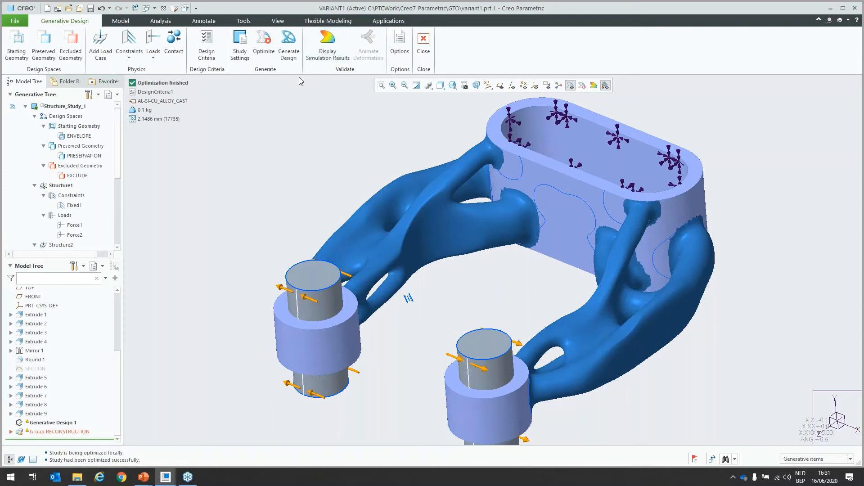
# Step: Generate the optimized design in this part, reconstructed to B-Rep at the lowest level of detail, replacing the previously reconstructed geometry
pyautogui.click(291, 57)
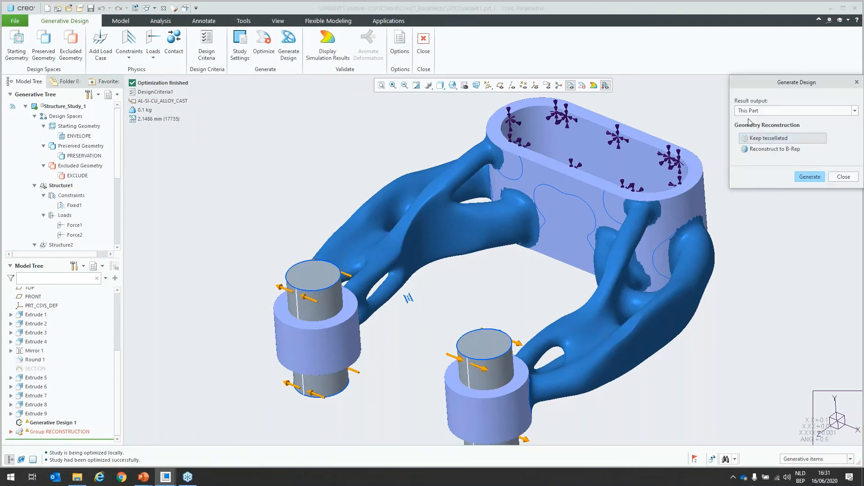
pyautogui.click(754, 149)
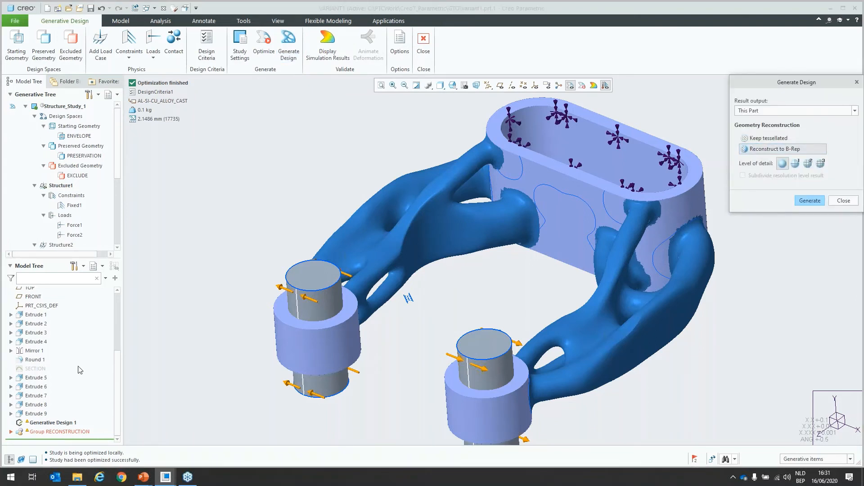
pyautogui.click(809, 202)
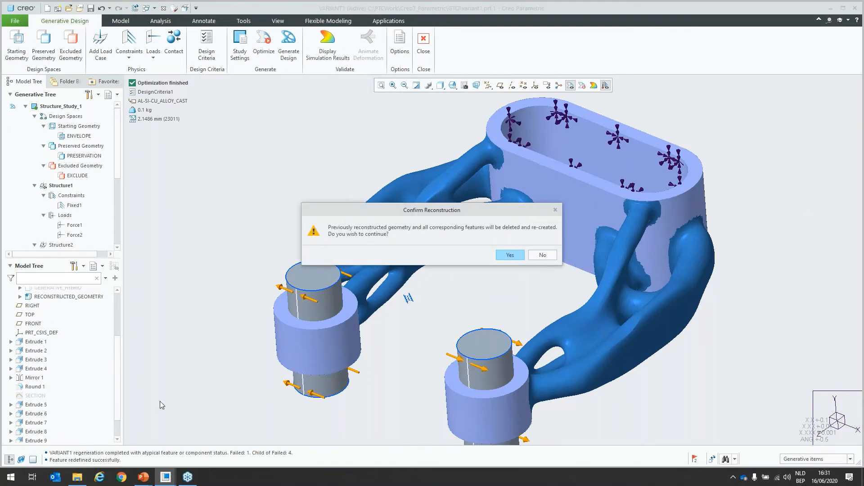
pyautogui.click(512, 254)
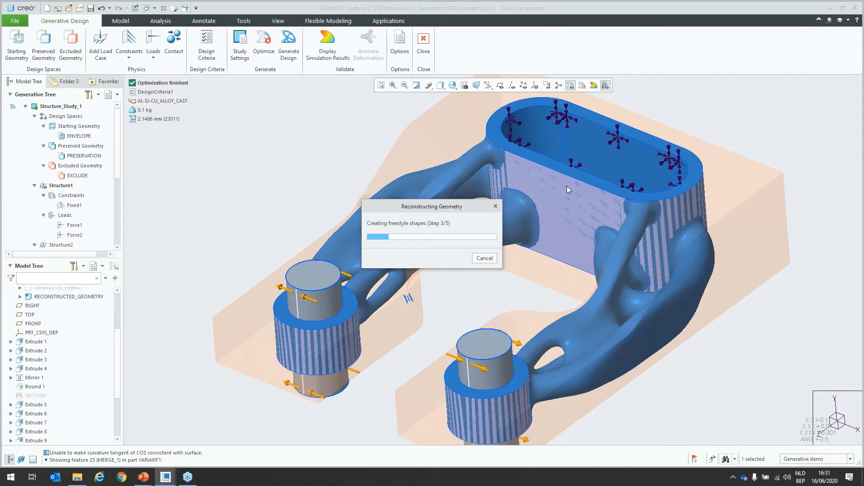
# Step: Move the reconstruction progress window off the model and examine the rebuilt bracket from several angles
pyautogui.moveTo(443, 207); pyautogui.dragTo(274, 129)
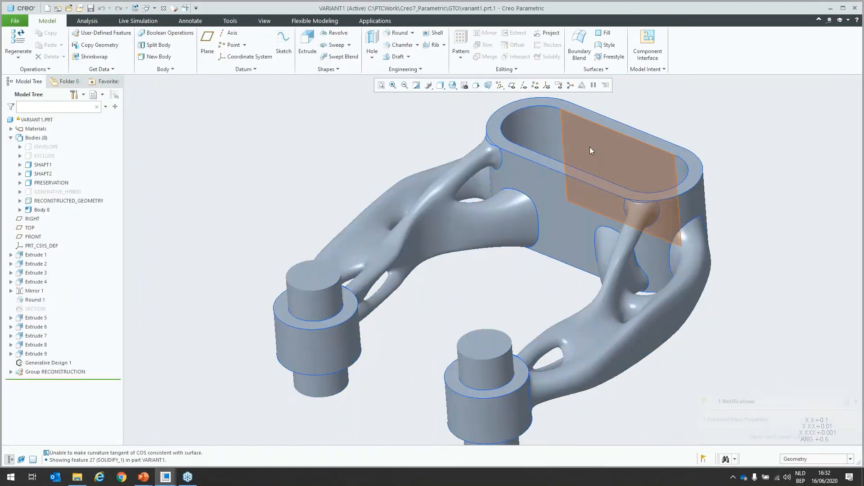
pyautogui.moveTo(468, 262); pyautogui.dragTo(491, 284, button='middle')
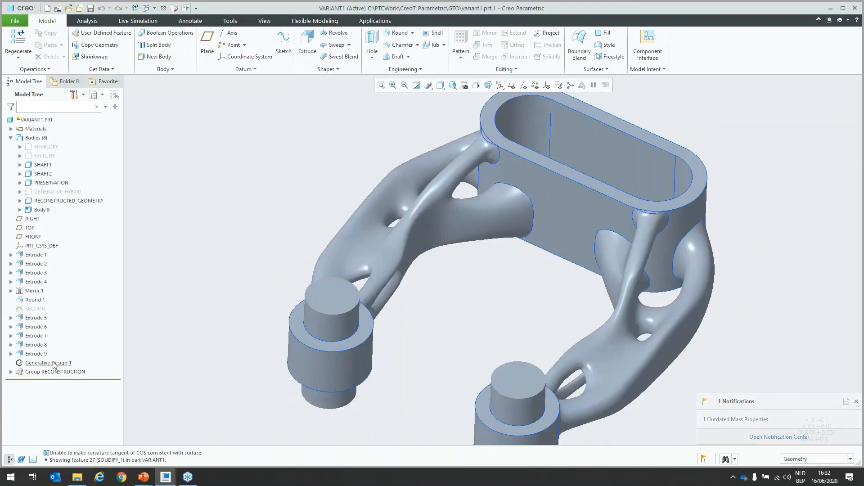
pyautogui.moveTo(281, 240); pyautogui.dragTo(277, 229, button='middle')
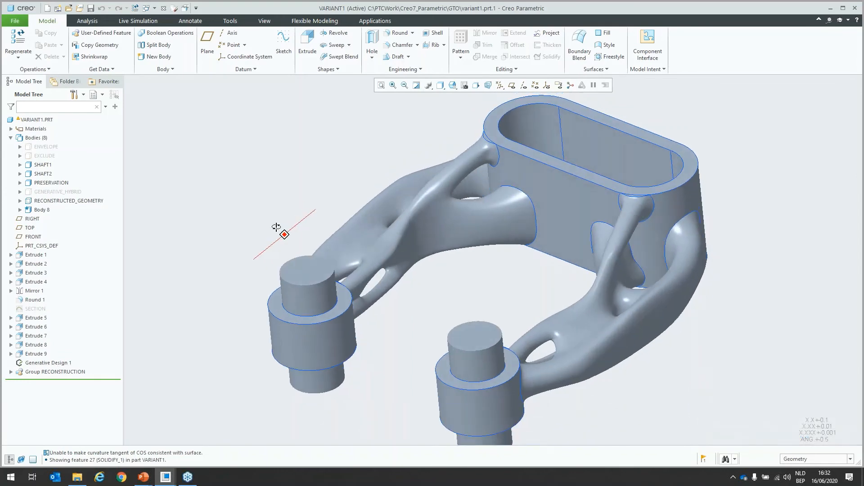
# Step: Switch to the EXAMPLE_DESIGN part and start new design criteria with the volume limited to 30 %
pyautogui.click(154, 8)
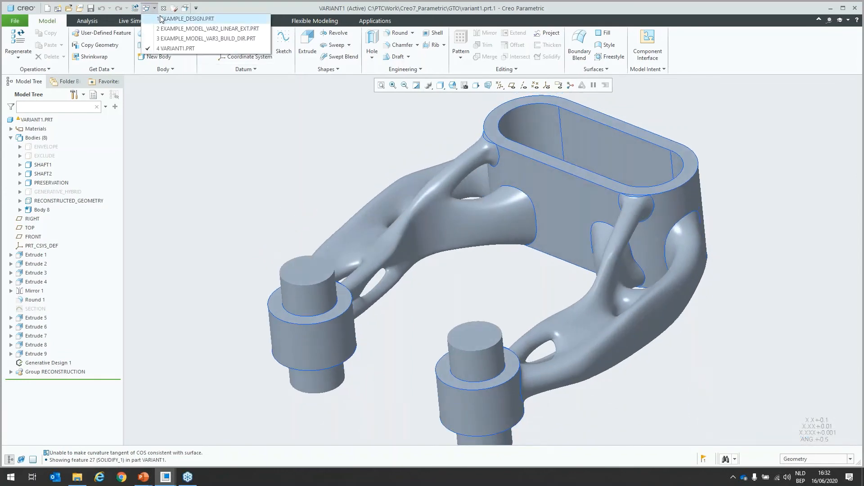
pyautogui.click(180, 19)
pyautogui.click(207, 45)
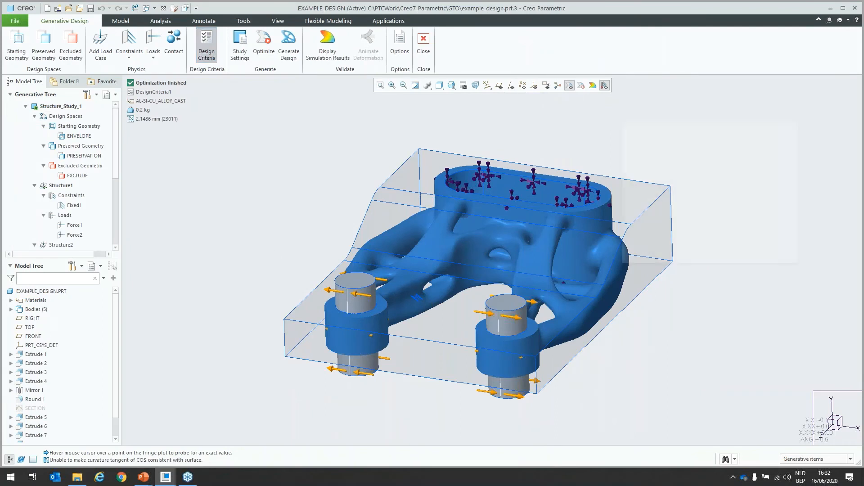
pyautogui.doubleClick(671, 161)
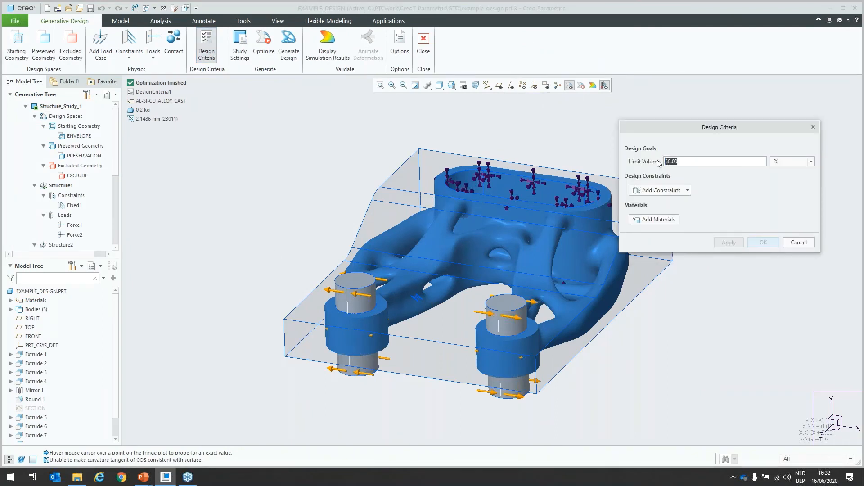
pyautogui.write('30')
pyautogui.moveTo(115, 173); pyautogui.dragTo(118, 232)
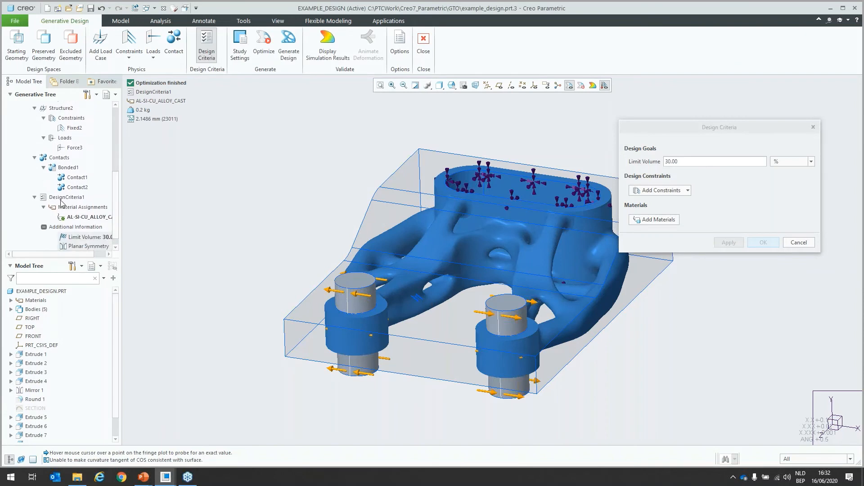
# Step: Add a linear extrude constraint along the envelope's bottom face, with a 3-degree extrude angle and bi-directional turned off
pyautogui.click(665, 193)
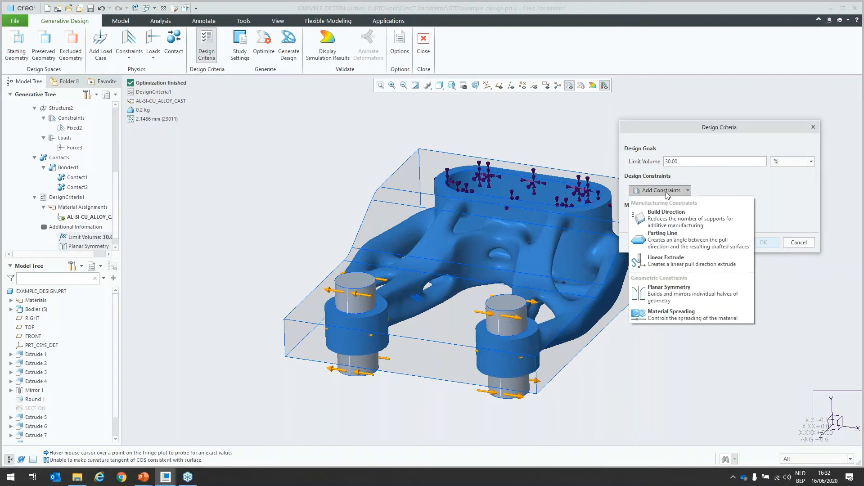
pyautogui.click(686, 261)
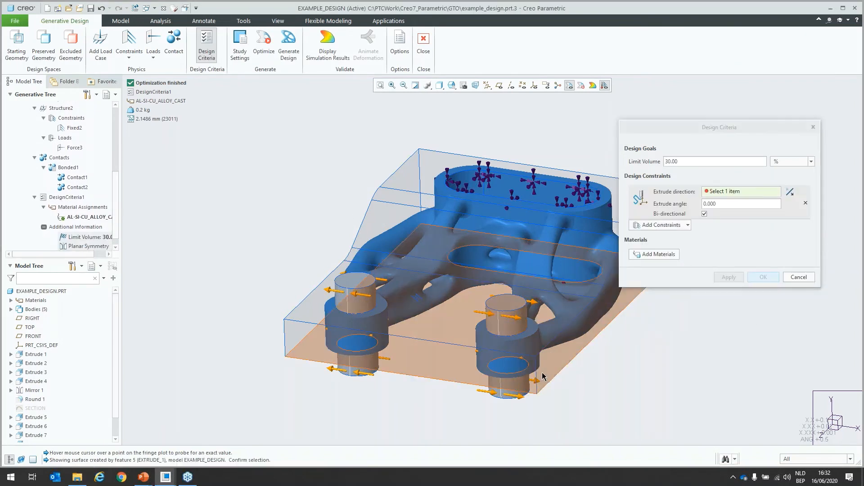
pyautogui.click(568, 349)
pyautogui.doubleClick(719, 204)
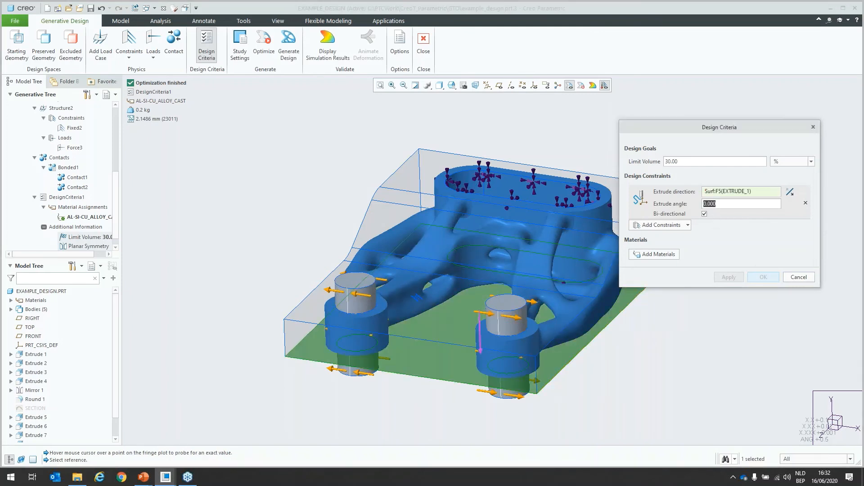
pyautogui.write('3')
pyautogui.click(705, 214)
# Step: Add a planar symmetry constraint using the RIGHT datum plane, displaying the datum planes for the selection
pyautogui.click(689, 226)
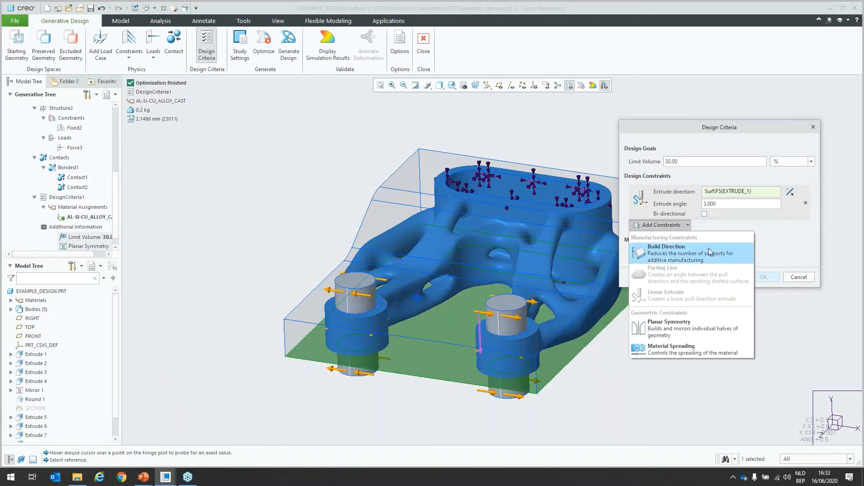
pyautogui.click(684, 325)
pyautogui.click(499, 85)
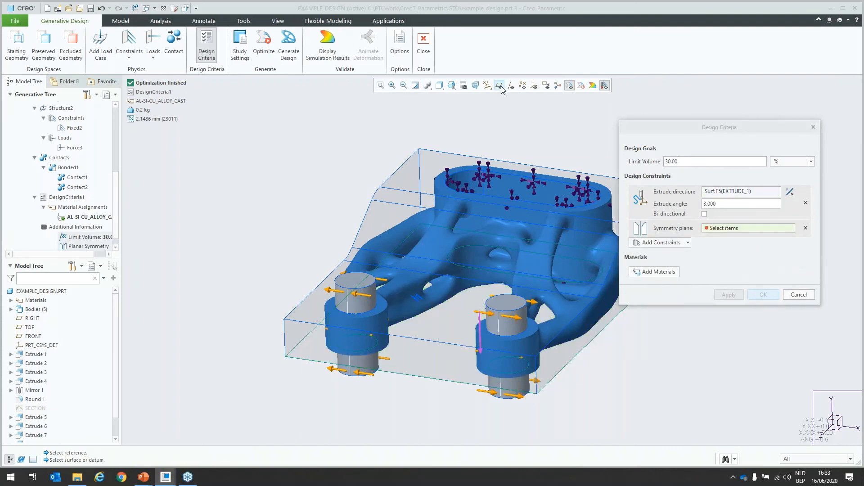
pyautogui.click(537, 160)
# Step: Add AL-SI-CU_ALLOY_CAST as the criteria's material and run the optimization with the datum planes hidden
pyautogui.click(666, 271)
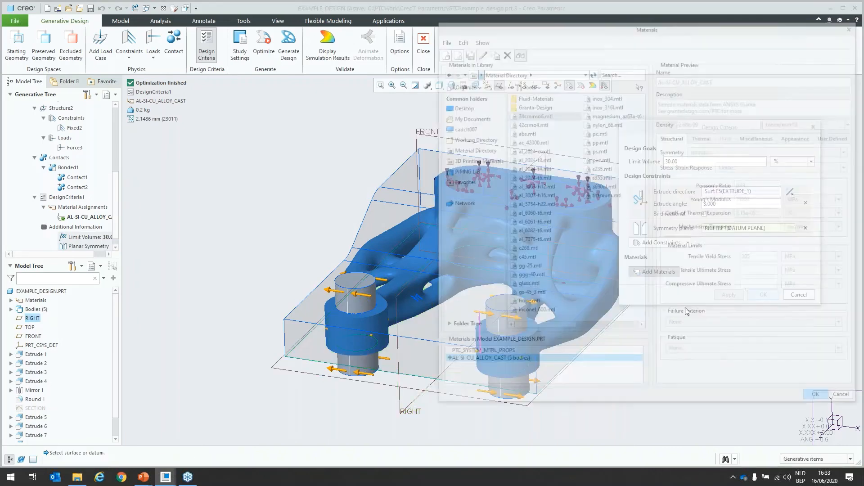
pyautogui.click(813, 400)
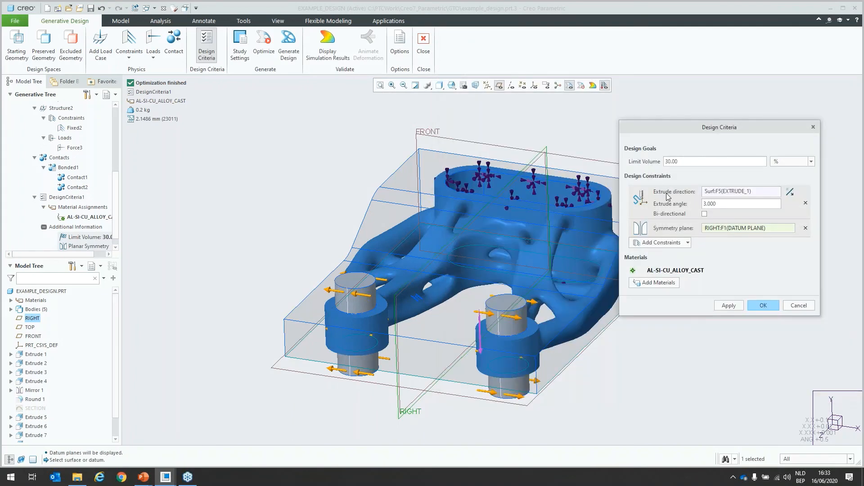
pyautogui.click(764, 305)
pyautogui.click(264, 45)
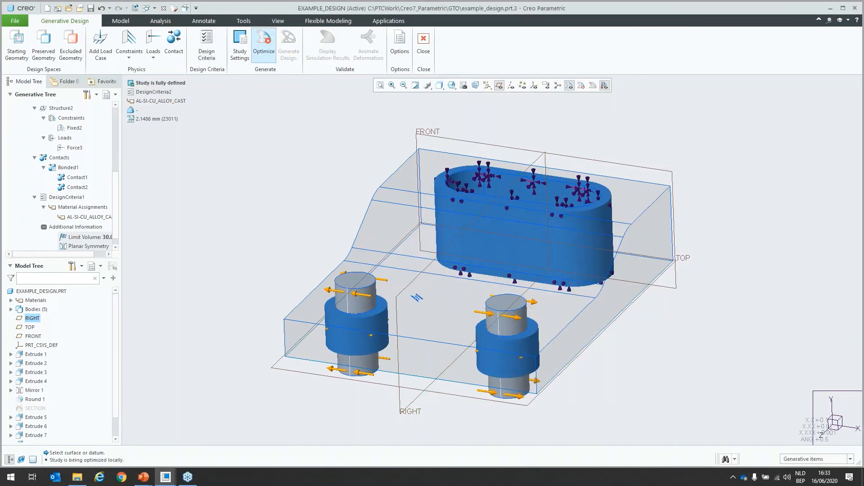
pyautogui.click(499, 85)
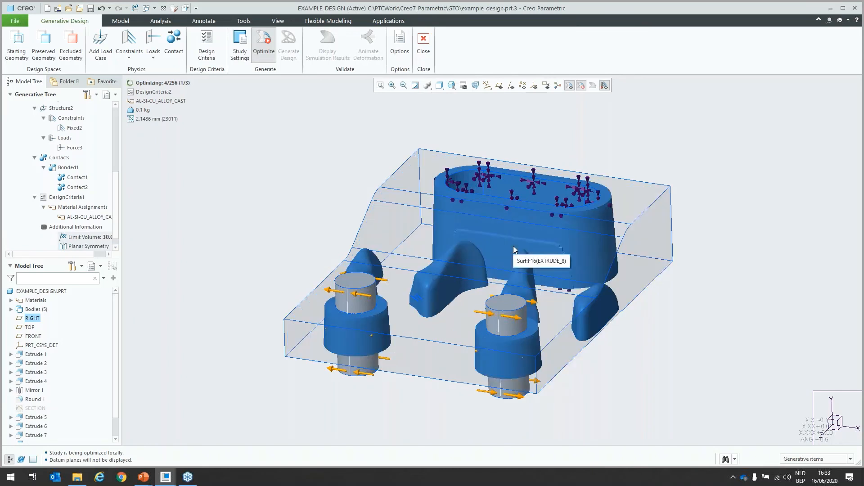
# Step: Examine the evolving linear-extrude shape from below and above, and pause the optimization
pyautogui.moveTo(584, 275); pyautogui.dragTo(607, 283, button='middle')
pyautogui.scroll(-6, 587, 317)
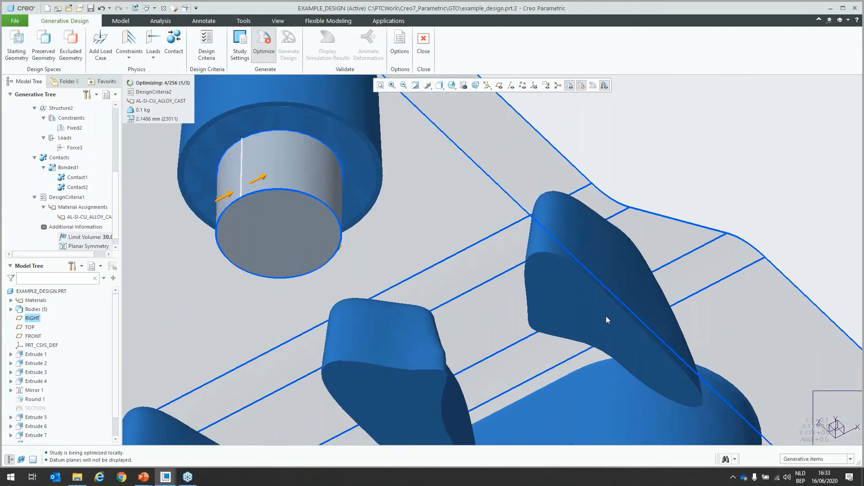
pyautogui.scroll(4, 555, 323)
pyautogui.moveTo(555, 322); pyautogui.dragTo(589, 370, button='middle')
pyautogui.moveTo(580, 354)
pyautogui.mouseDown(button='middle')
pyautogui.moveTo(557, 322)
pyautogui.moveTo(574, 366)
pyautogui.moveTo(560, 318)
pyautogui.moveTo(550, 362)
pyautogui.mouseUp(button='middle')
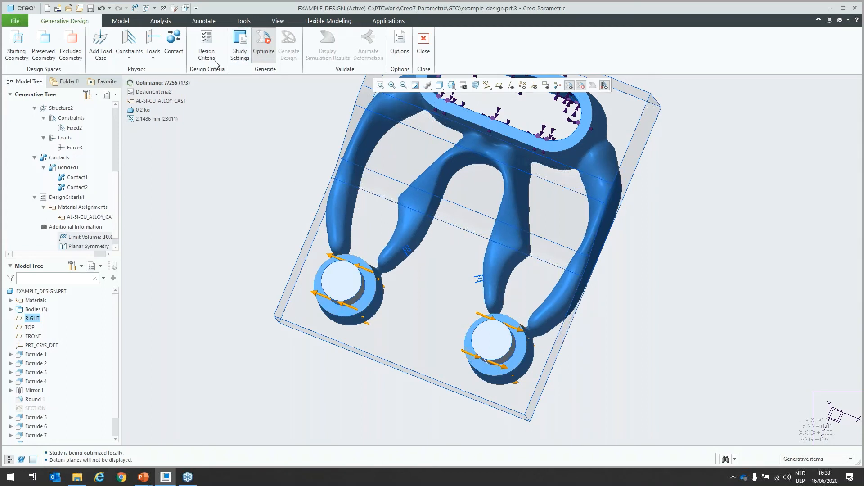
pyautogui.click(264, 50)
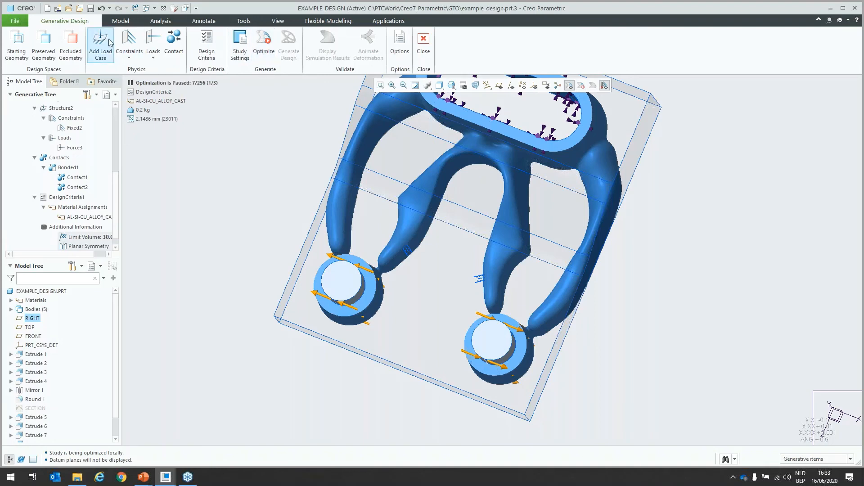
# Step: Switch to the EXAMPLE_MODEL_VAR2_LINEAR_EXT part and examine the finished linear-extrude bracket from different angles
pyautogui.click(147, 9)
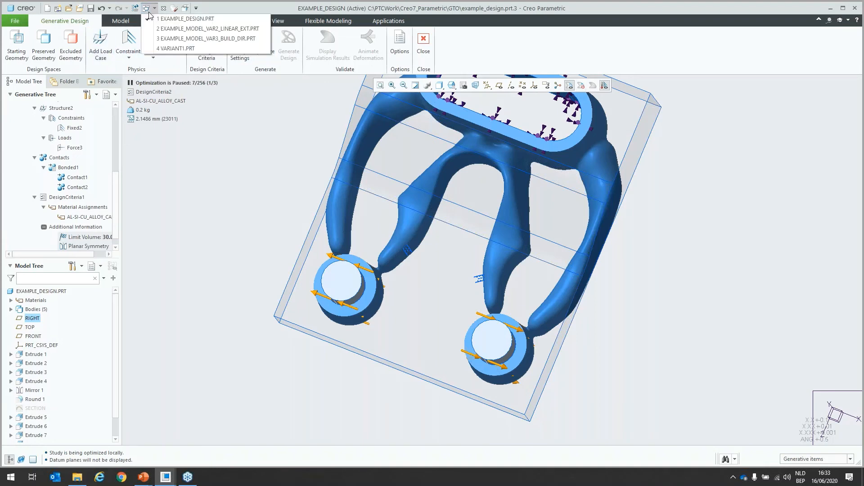
pyautogui.click(204, 29)
pyautogui.moveTo(589, 308); pyautogui.dragTo(560, 290, button='middle')
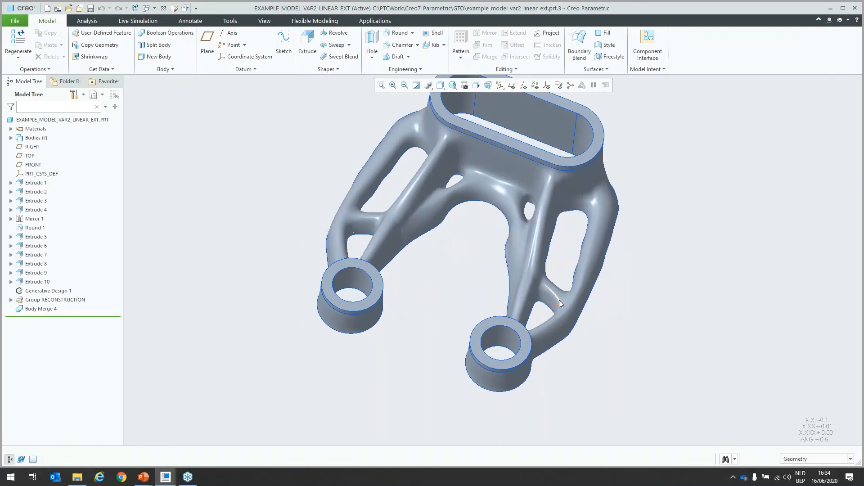
pyautogui.moveTo(555, 294); pyautogui.dragTo(527, 253, button='middle')
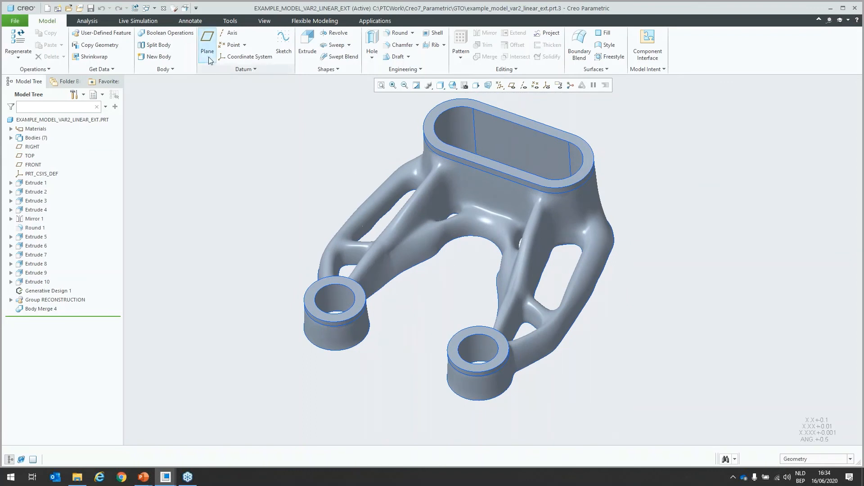
# Step: Switch to the EXAMPLE_MODEL_VAR3_BUILD_DIR part and examine the bracket variant made with the build direction constraint
pyautogui.click(154, 8)
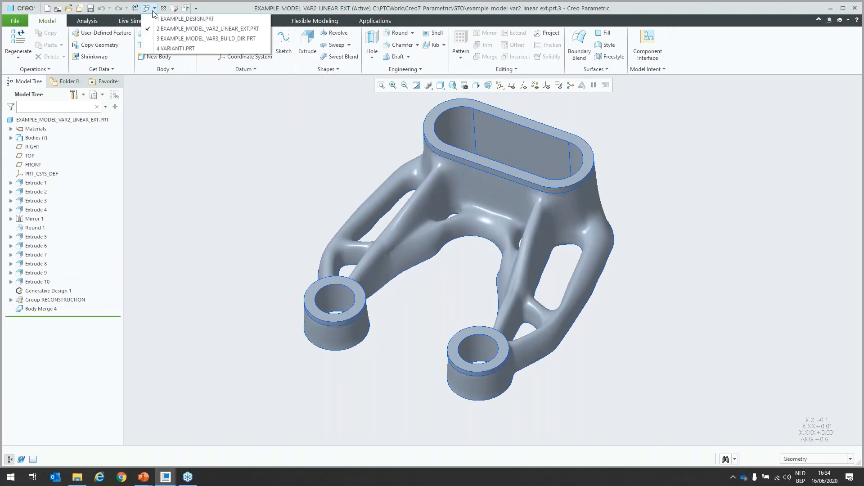
pyautogui.click(176, 39)
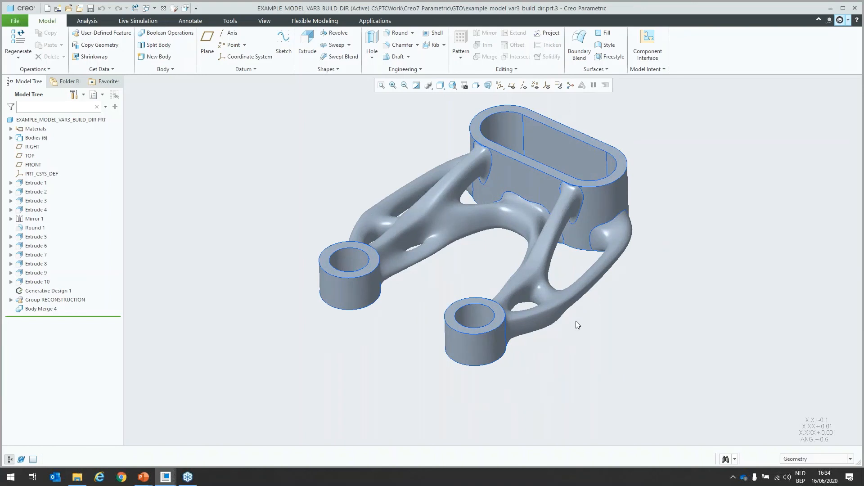
pyautogui.moveTo(576, 321); pyautogui.dragTo(540, 338, button='middle')
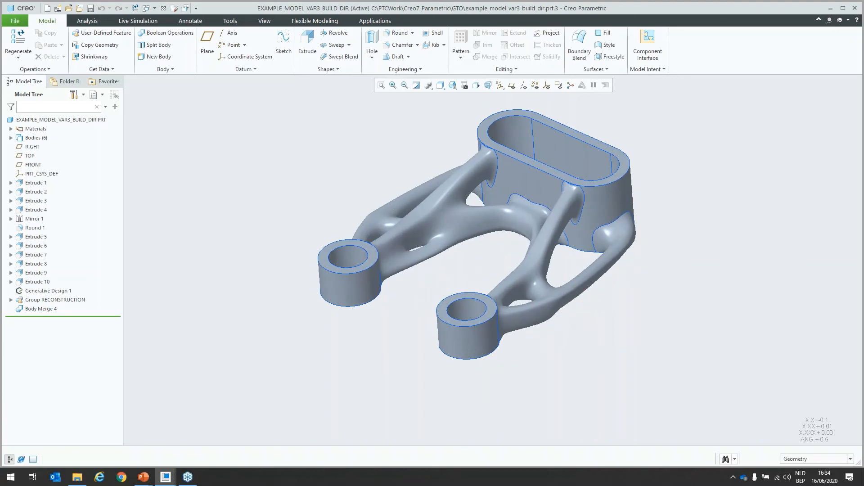
# Step: Switch to the PowerPoint slide show and advance to the Cloud-Based Generative Design slide
pyautogui.hotkey('alt', 'Tab')
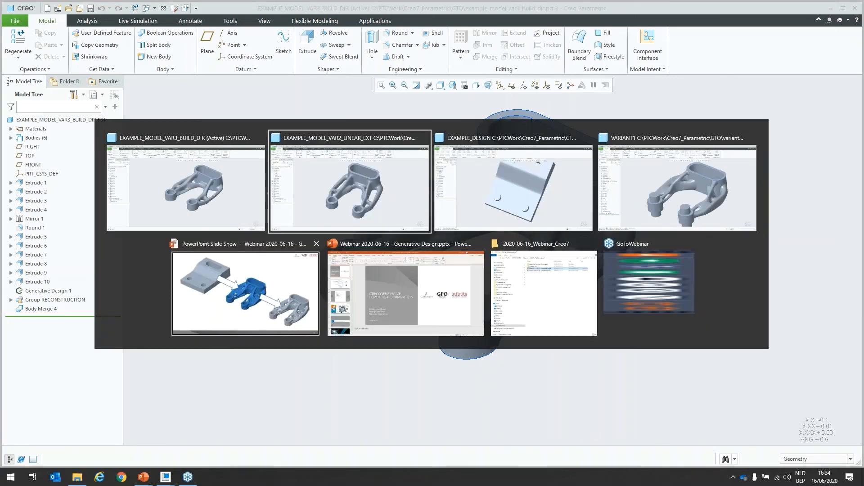
pyautogui.click(275, 299)
pyautogui.press('Right')
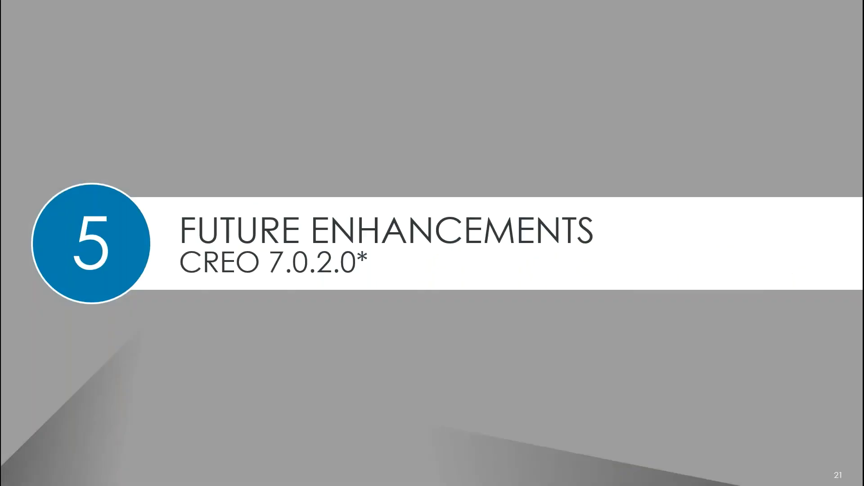
pyautogui.press('Right')
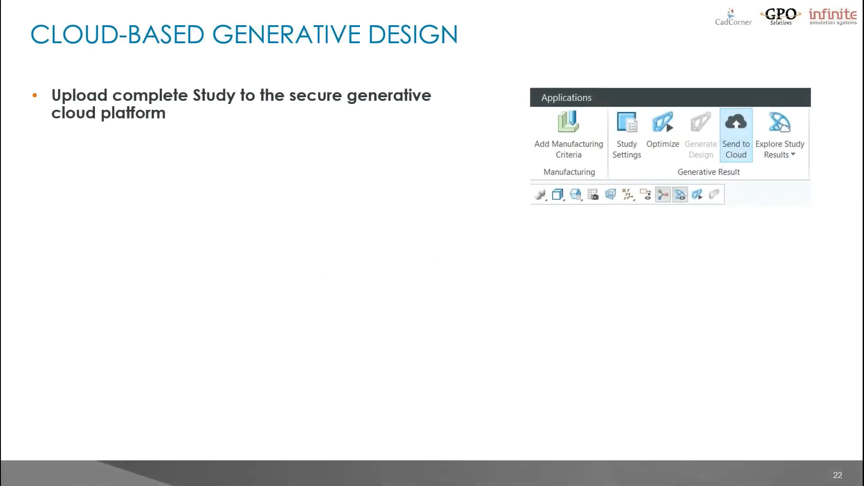